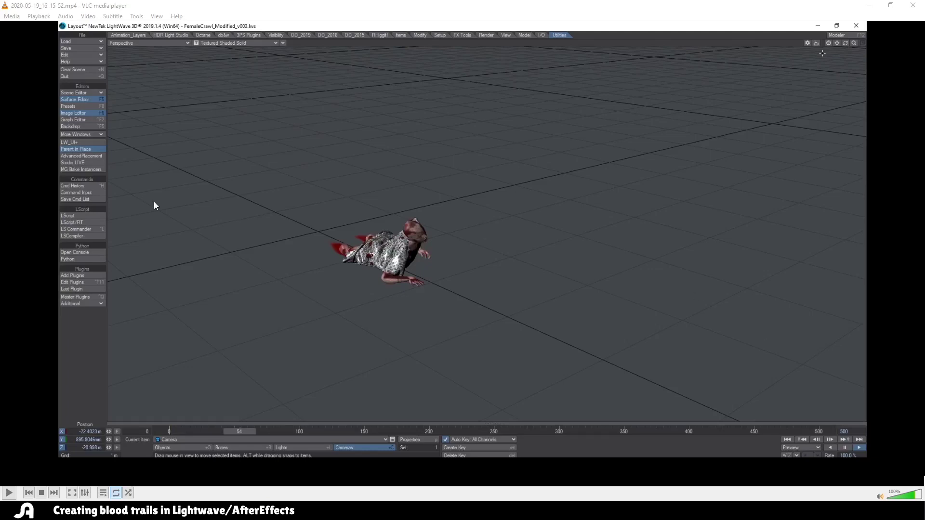
# - Play the blood-trail demo in VLC and pause once the zombie collapses at the trail's end
pyautogui.press('space')
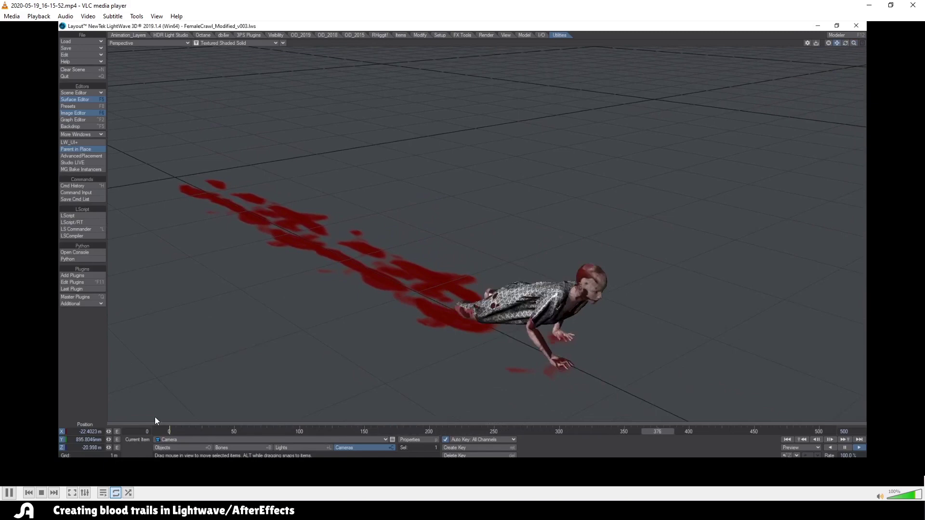
pyautogui.press('space')
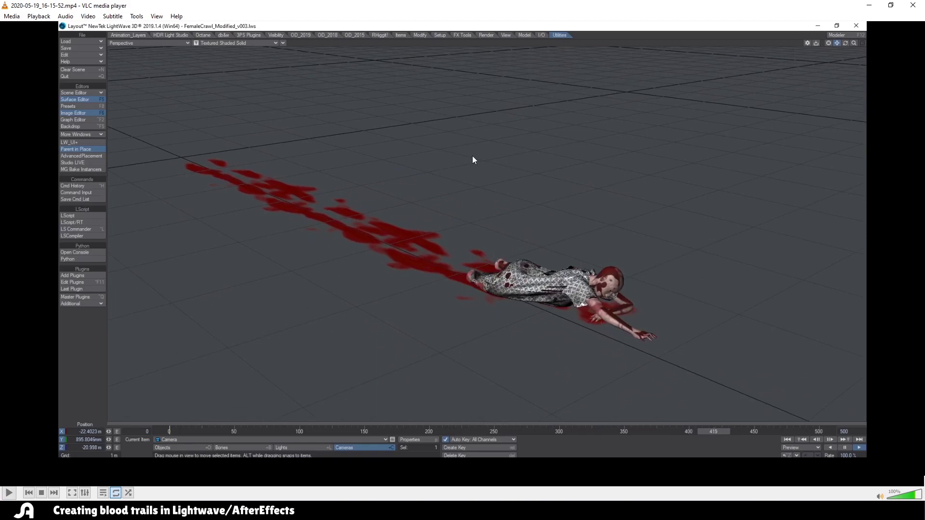
# - Close VLC and scrub the zombie's crawl animation in Layout back to frame 76
pyautogui.click(912, 7)
pyautogui.moveTo(281, 471); pyautogui.dragTo(439, 470)
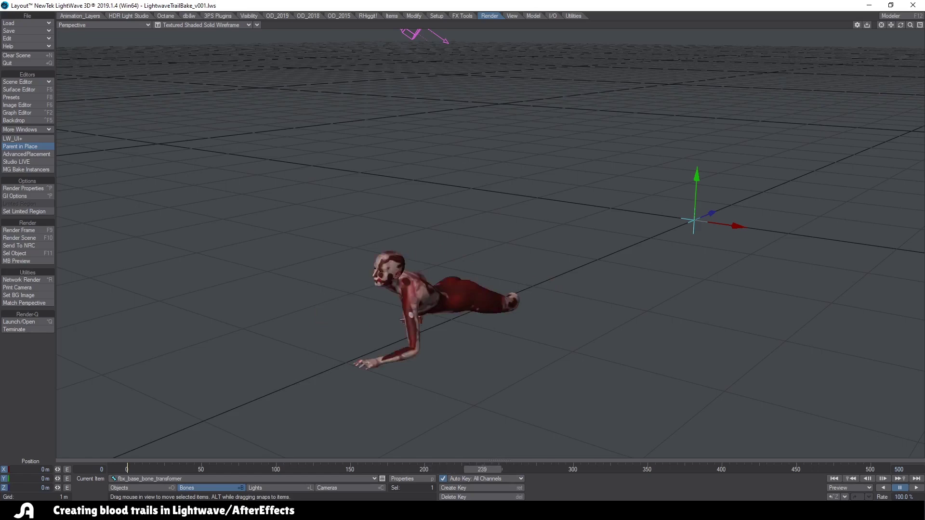
pyautogui.press('F12')
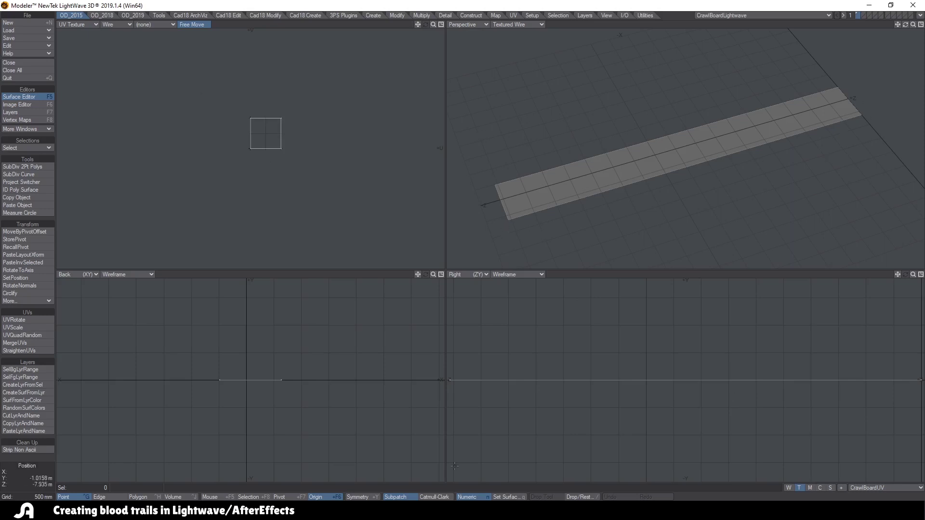
# - Set the board's Default surface to colour 0,0,0 with 100% luminosity and 0% diffuse
pyautogui.press('F12')
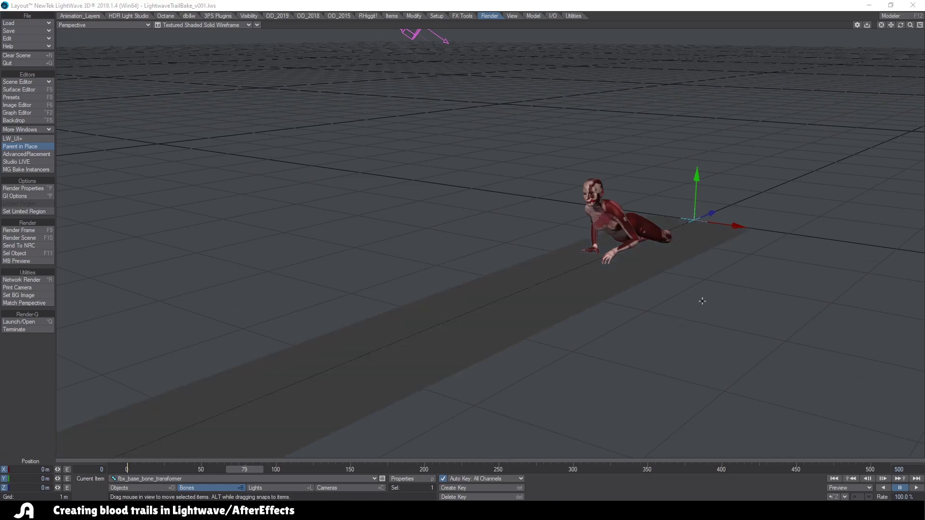
pyautogui.moveTo(891, 25); pyautogui.dragTo(819, 58)
pyautogui.click(29, 81)
pyautogui.click(33, 86)
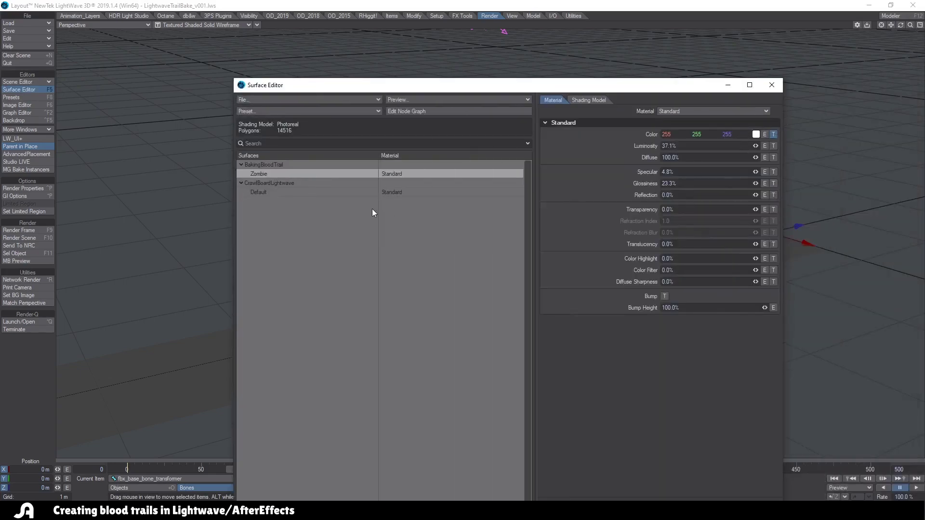
pyautogui.click(281, 193)
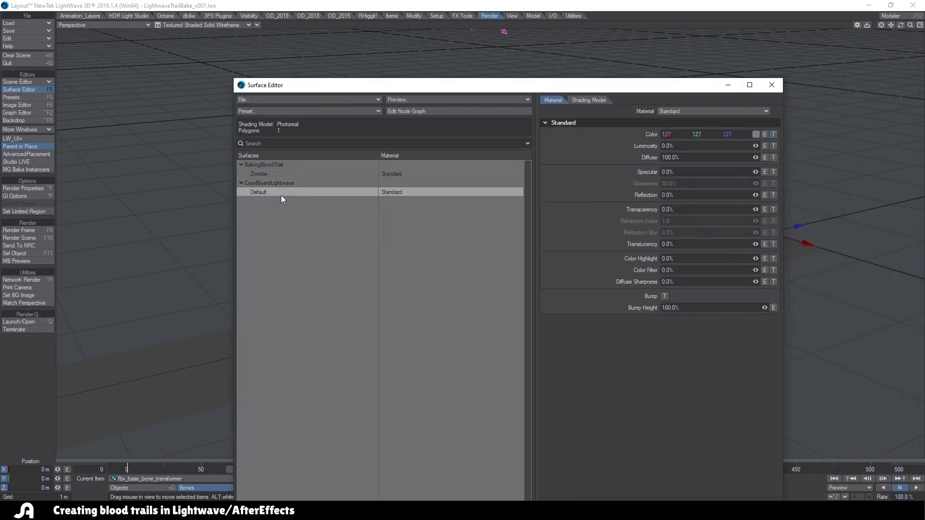
pyautogui.click(754, 133)
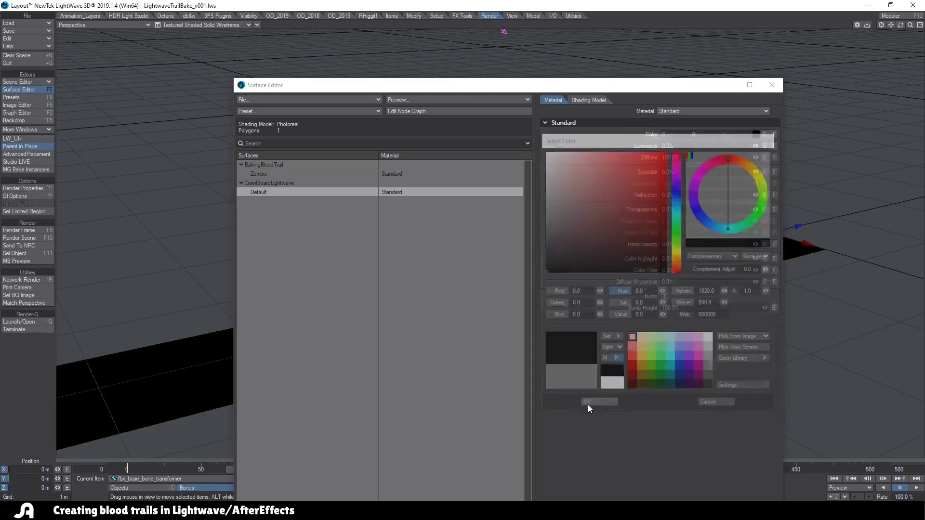
pyautogui.click(587, 405)
pyautogui.moveTo(756, 144); pyautogui.dragTo(735, 157)
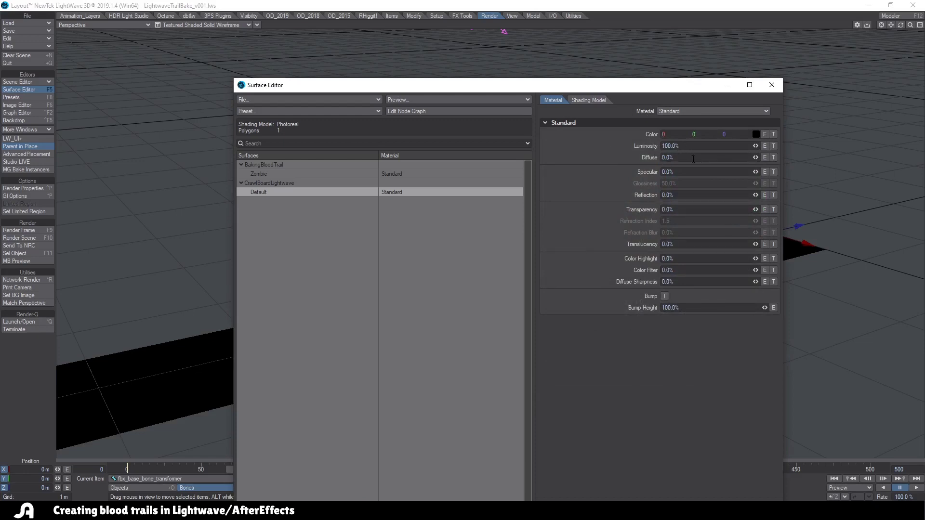
pyautogui.click(771, 85)
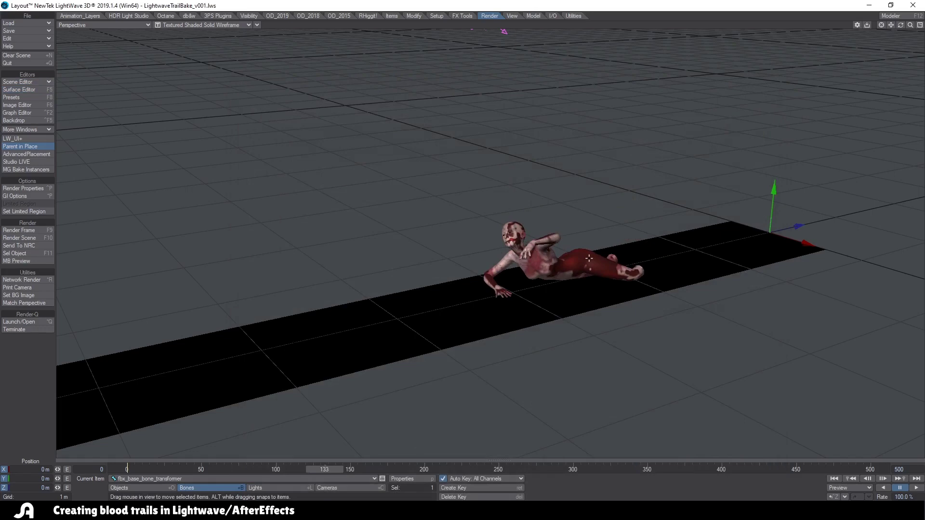
# - Give the Zombie surface 100% luminosity, 0% diffuse and no colour texture layer
pyautogui.click(43, 89)
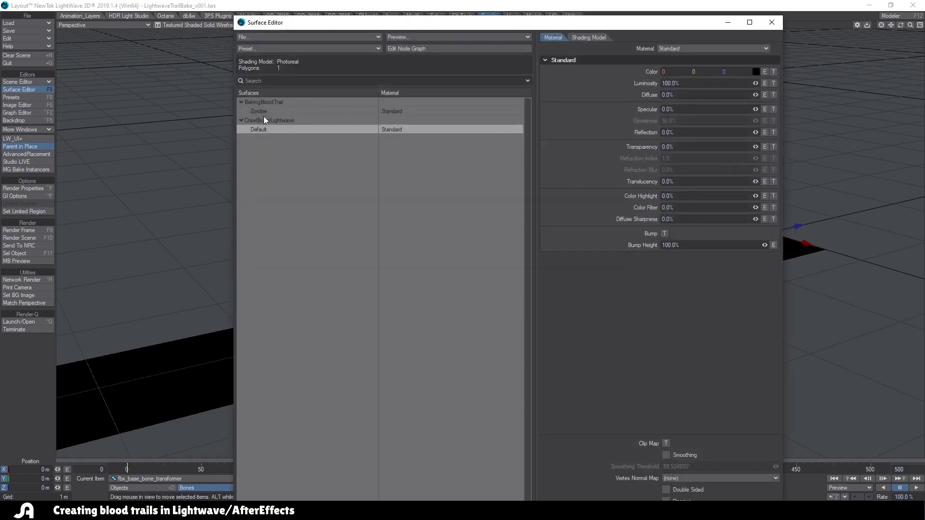
pyautogui.click(265, 112)
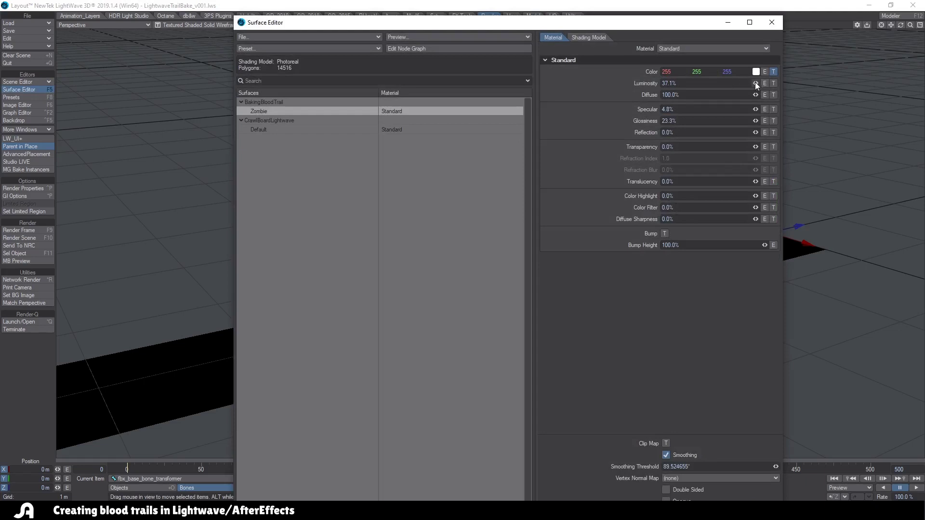
pyautogui.moveTo(755, 83); pyautogui.dragTo(684, 94)
pyautogui.click(774, 72)
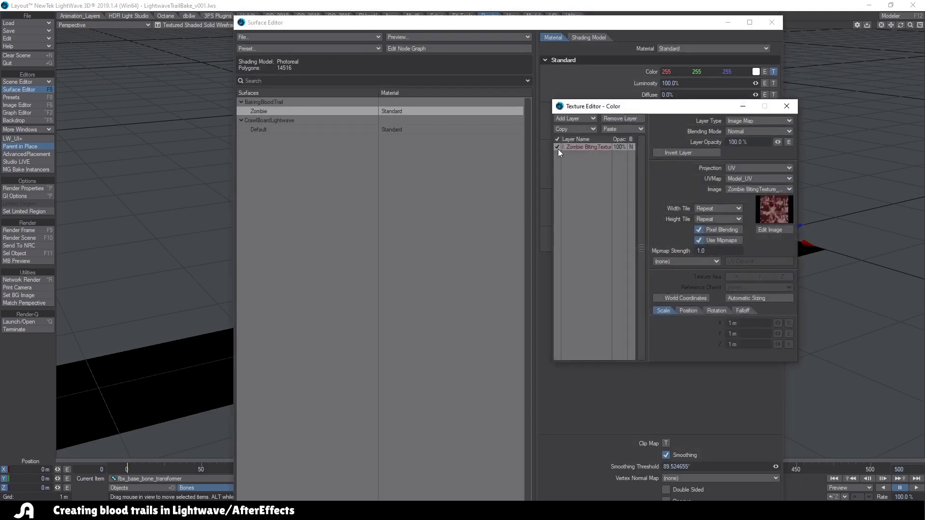
pyautogui.click(786, 106)
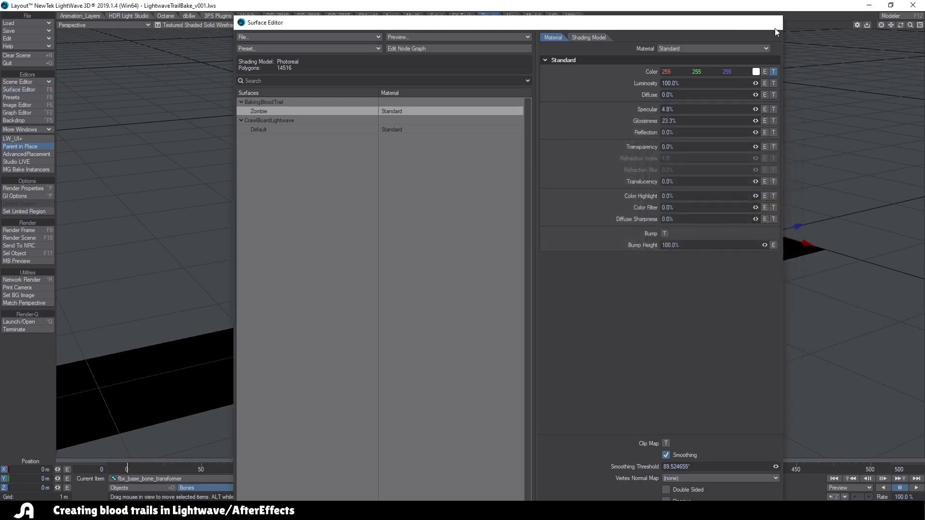
pyautogui.click(772, 23)
pyautogui.moveTo(337, 470); pyautogui.dragTo(274, 469)
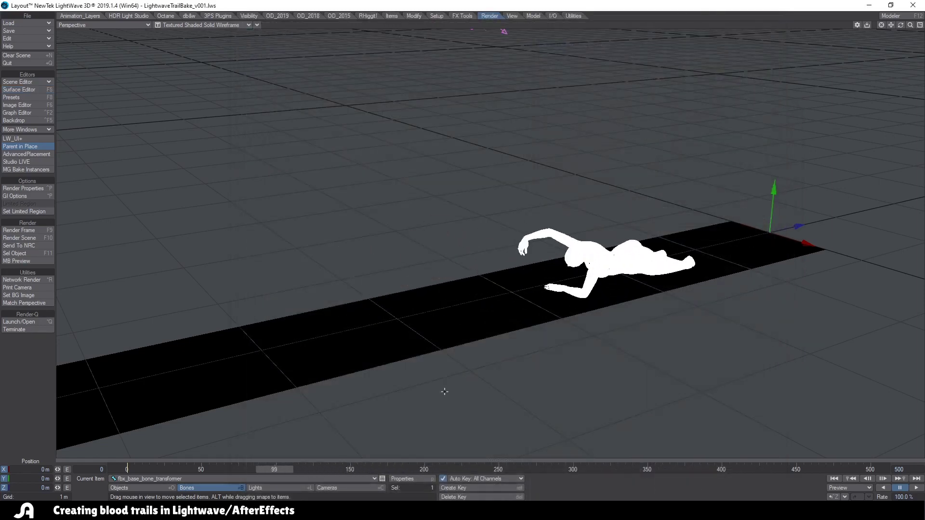
# - Make the camera a Surface Baking Camera with a 1200 × 1200 resolution
pyautogui.click(343, 488)
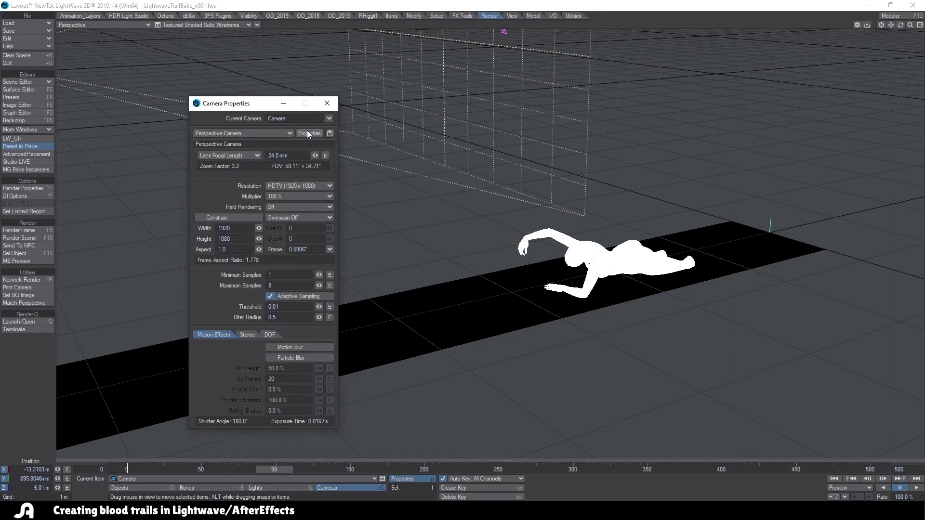
pyautogui.click(248, 131)
pyautogui.click(243, 173)
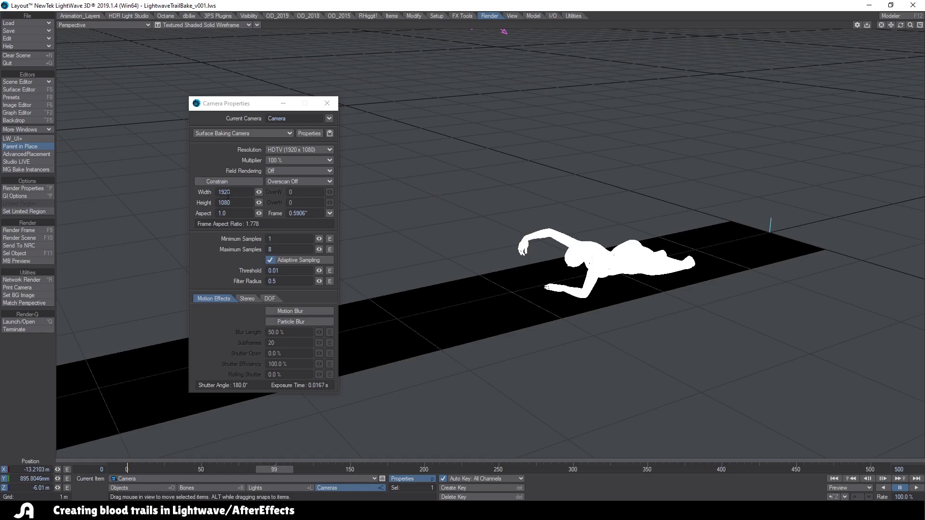
pyautogui.click(248, 192)
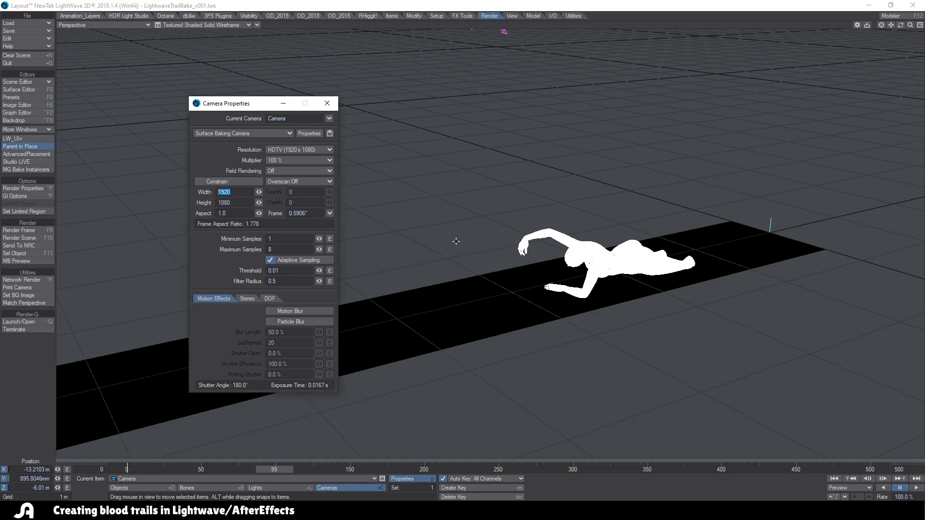
pyautogui.write('1200')
pyautogui.press('Tab')
pyautogui.write('12')
pyautogui.click(316, 133)
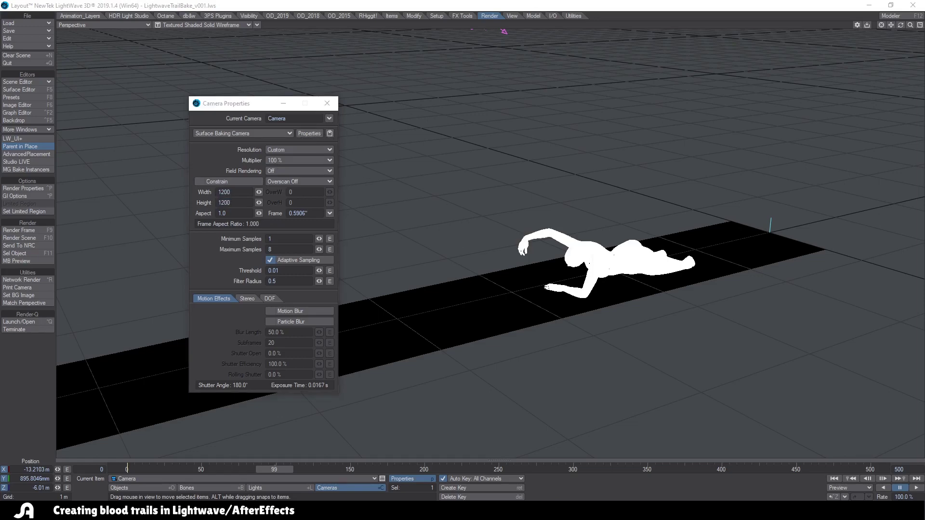
# - Set the baking camera's mesh to CrawlBoardLightwave and its UV map to CrawlBoardUV
pyautogui.moveTo(440, 102); pyautogui.dragTo(412, 84)
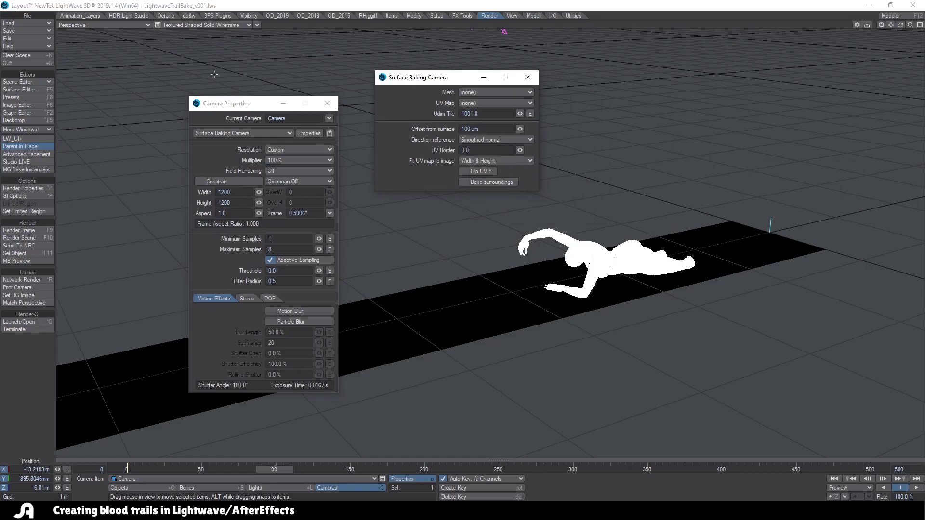
pyautogui.moveTo(231, 103); pyautogui.dragTo(100, 18)
pyautogui.moveTo(448, 78); pyautogui.dragTo(262, 61)
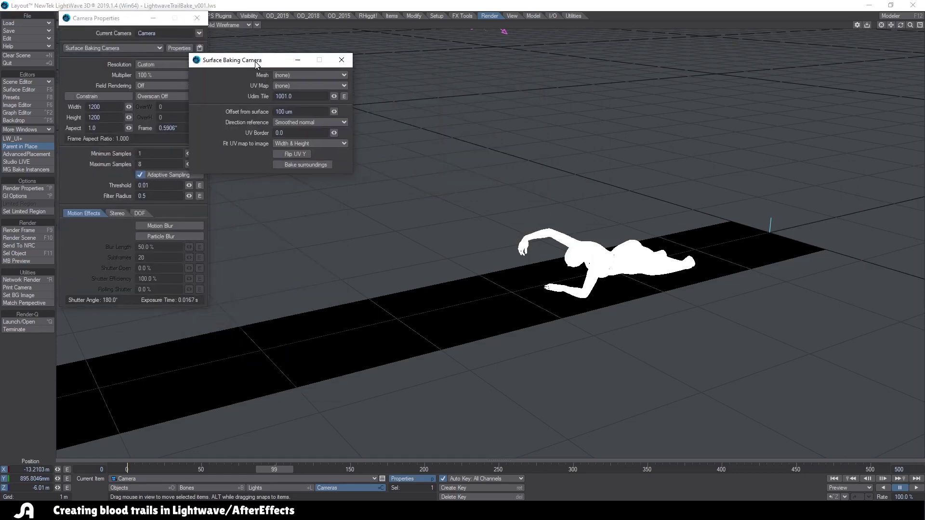
pyautogui.click(298, 74)
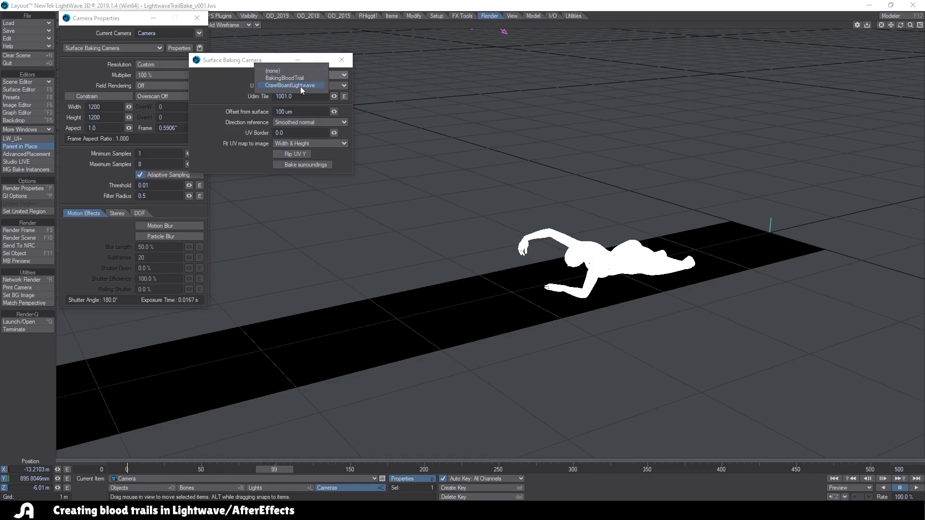
pyautogui.click(300, 86)
pyautogui.click(283, 86)
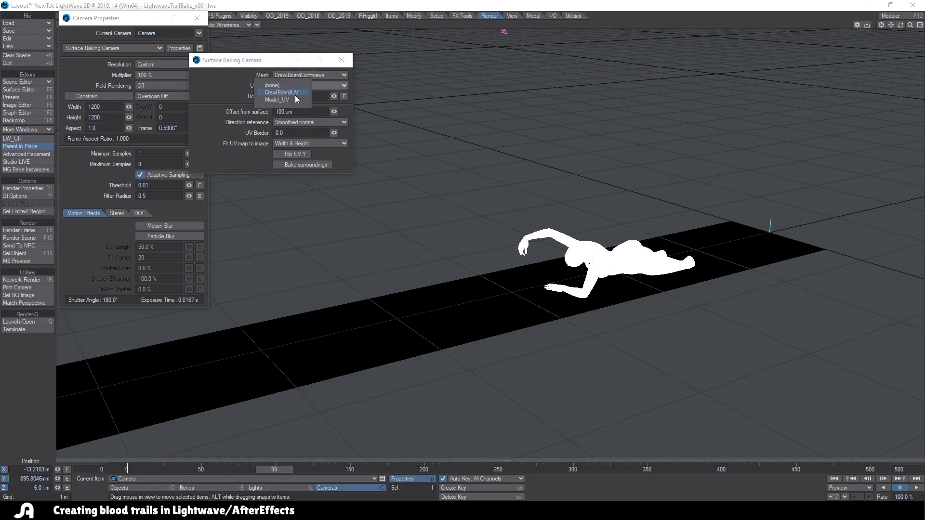
pyautogui.click(283, 93)
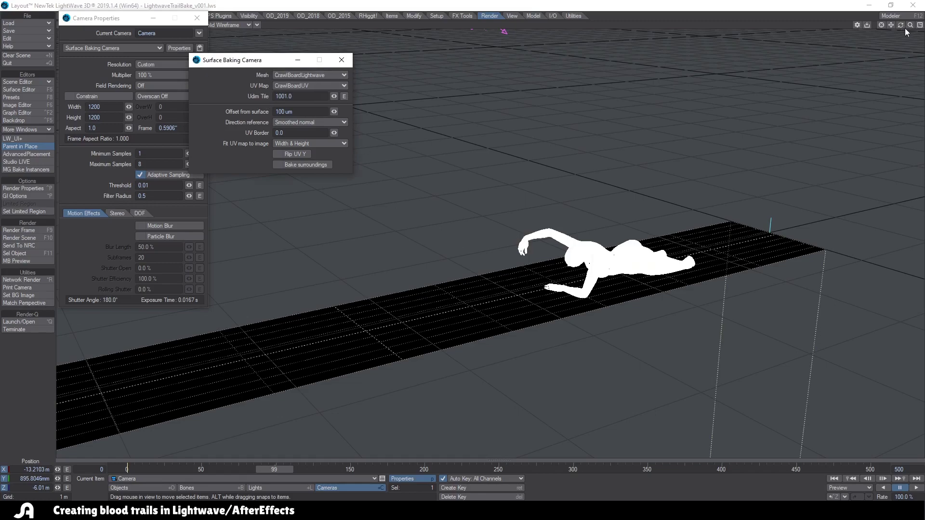
# - Adjust the baking camera's offset from surface to 12 mm
pyautogui.moveTo(901, 25); pyautogui.dragTo(851, 39)
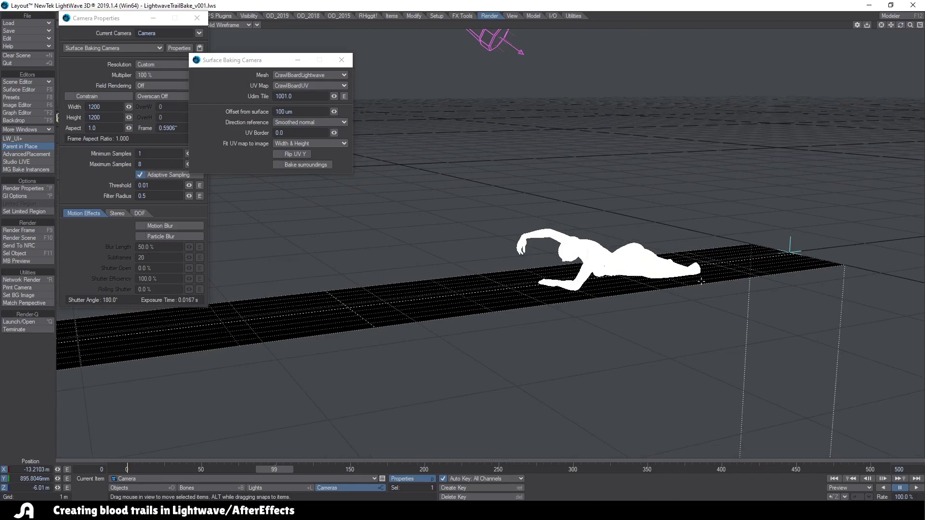
pyautogui.moveTo(334, 111); pyautogui.dragTo(378, 112)
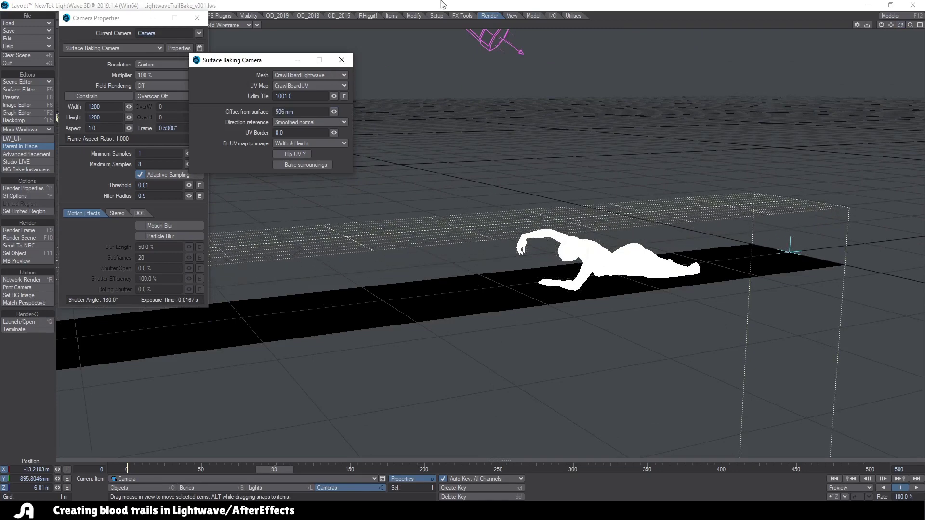
pyautogui.moveTo(901, 25); pyautogui.dragTo(901, 44)
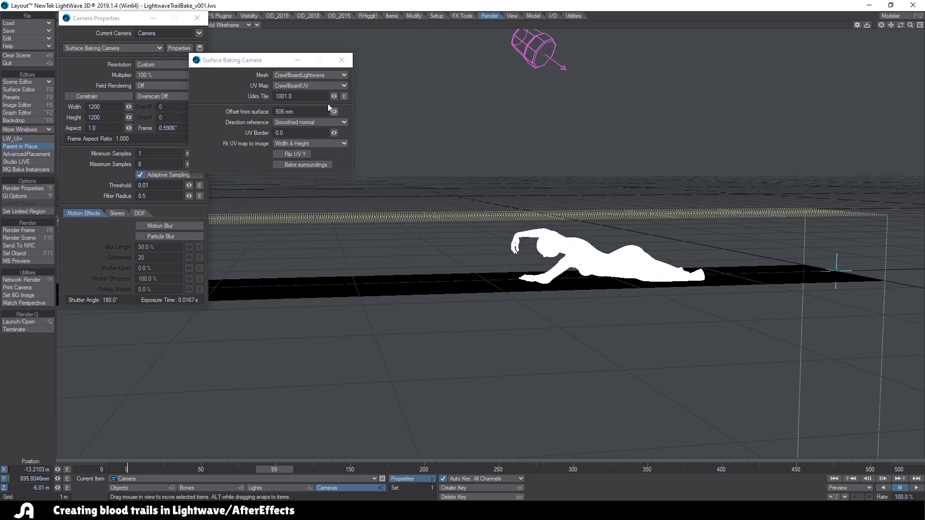
pyautogui.moveTo(332, 111); pyautogui.dragTo(304, 110)
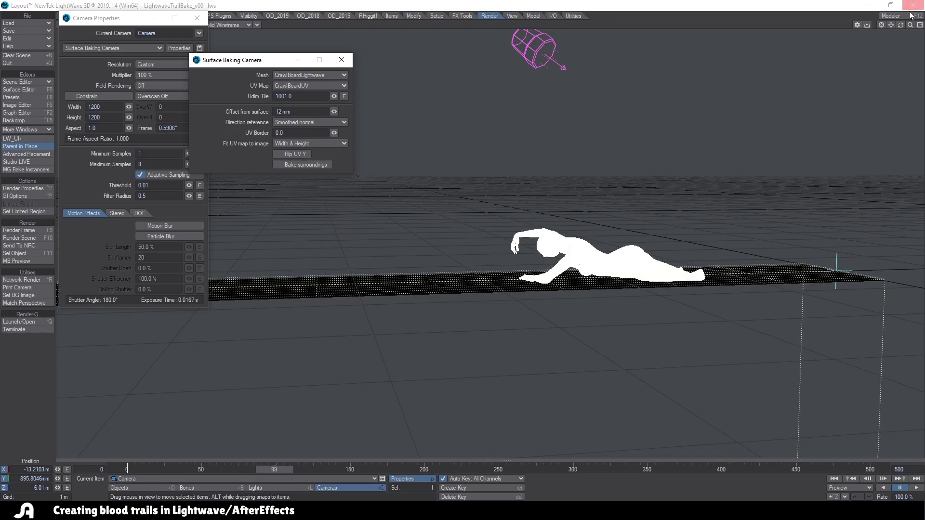
pyautogui.moveTo(554, 203); pyautogui.dragTo(545, 209)
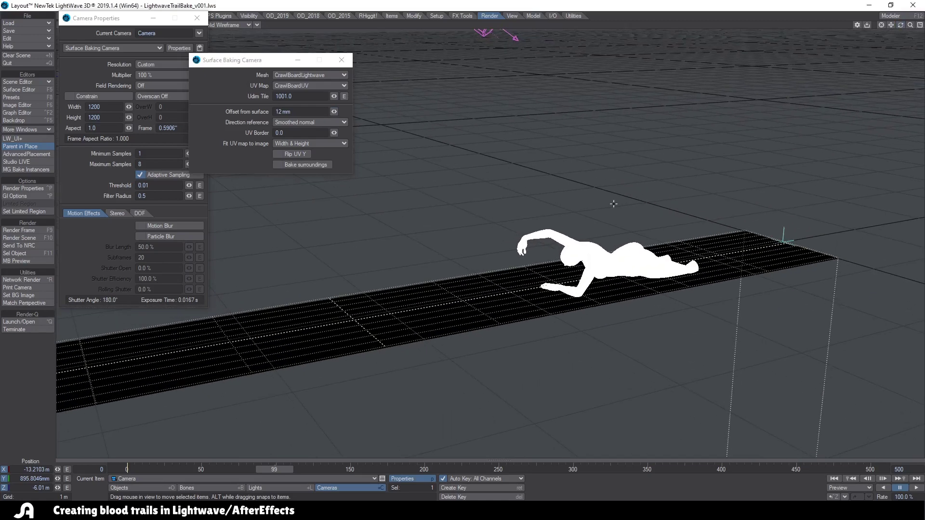
# - Preview the bake through the camera with VPR and raise the surface offset to 140 mm
pyautogui.press('6')
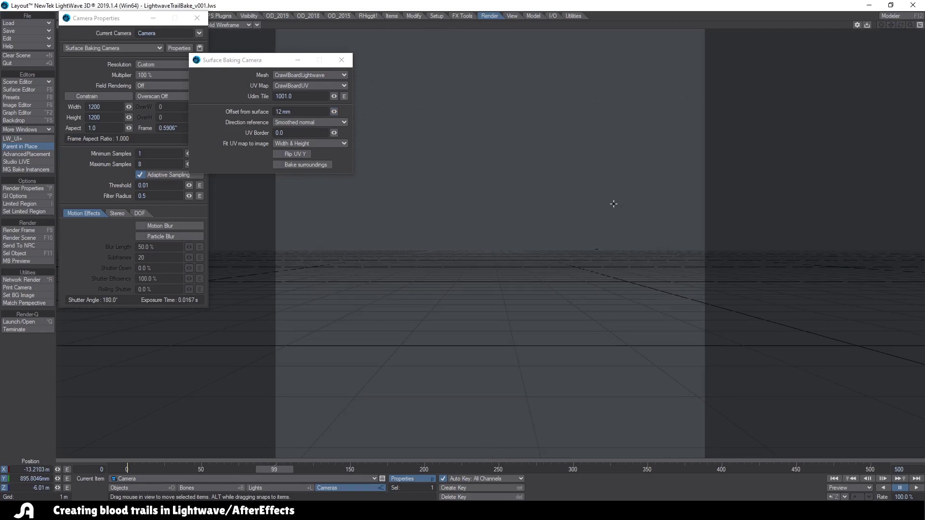
pyautogui.hotkey('shift', 'F8')
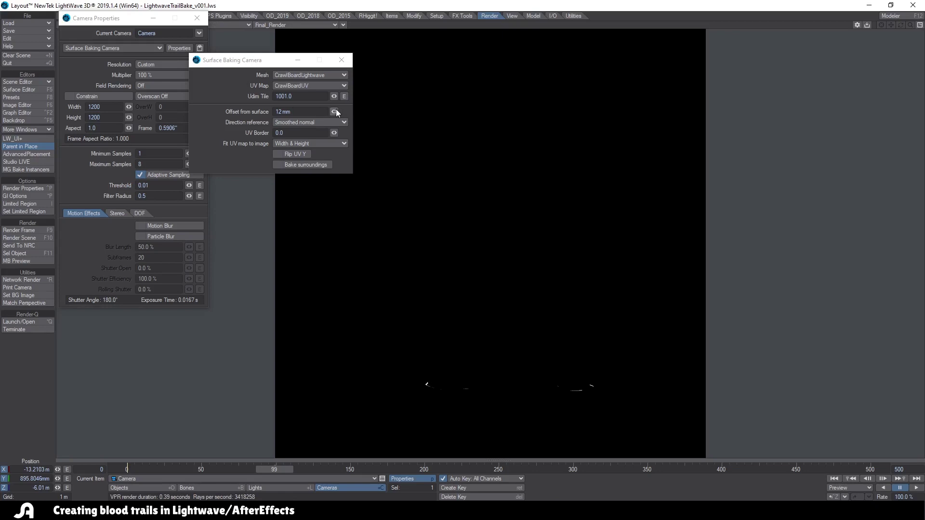
pyautogui.moveTo(333, 112); pyautogui.dragTo(220, 151)
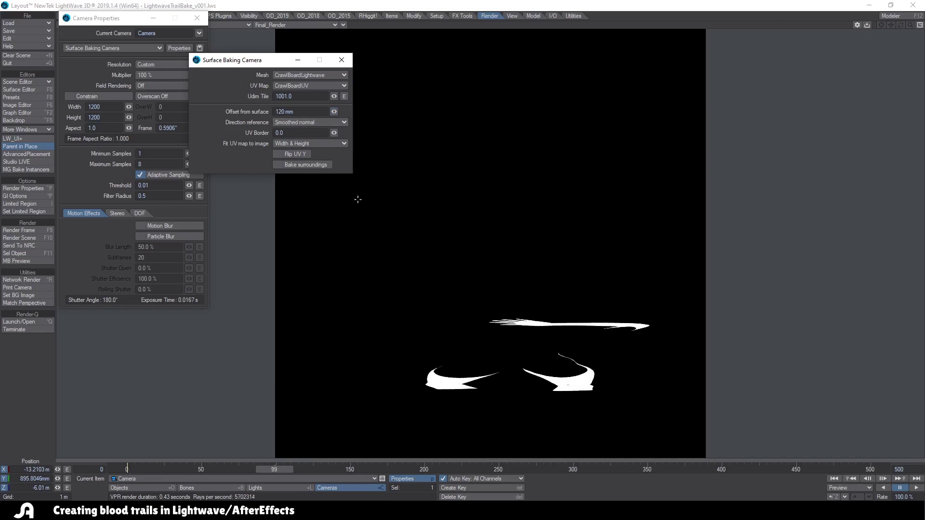
pyautogui.moveTo(334, 112); pyautogui.dragTo(350, 132)
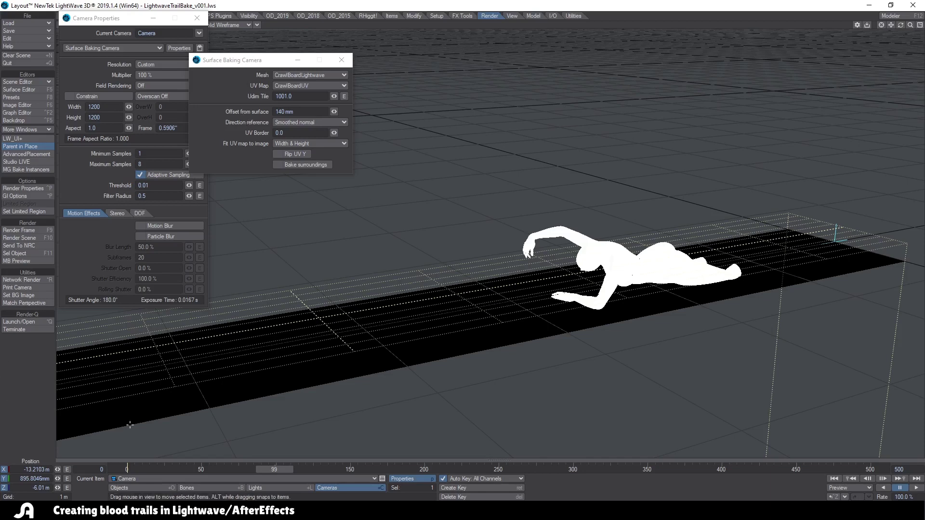
# - At frame 0, lower CrawlBoardLightwave to Y -100 mm, then check frame 163 from the side
pyautogui.click(117, 469)
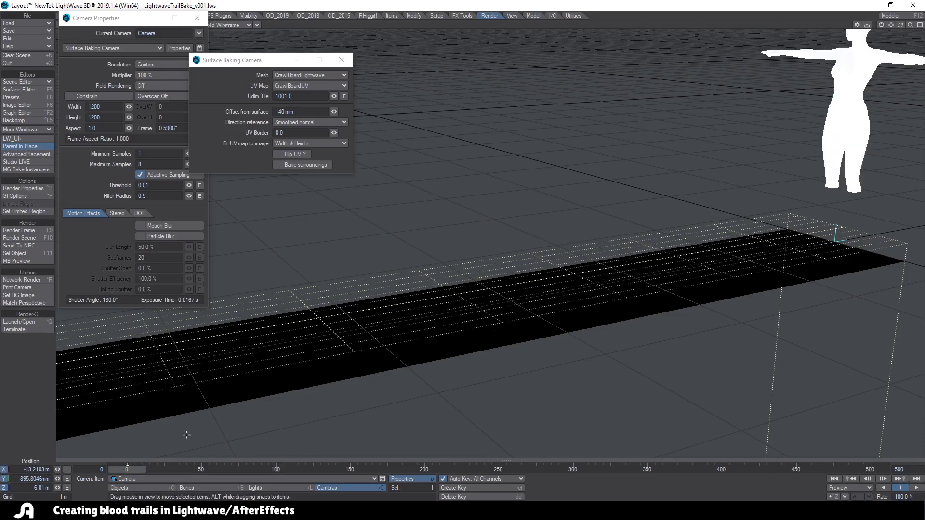
pyautogui.click(259, 389)
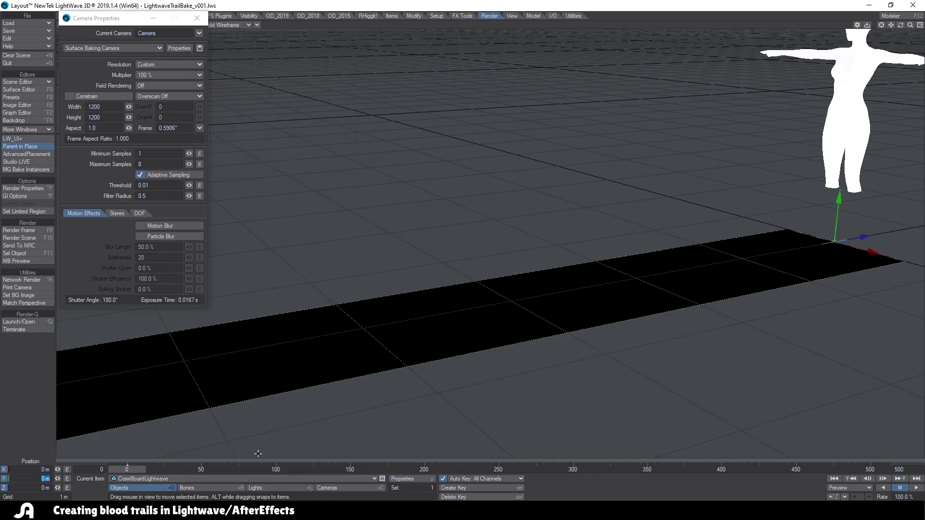
pyautogui.press('BackSpace')
pyautogui.write('-.1')
pyautogui.press('Return')
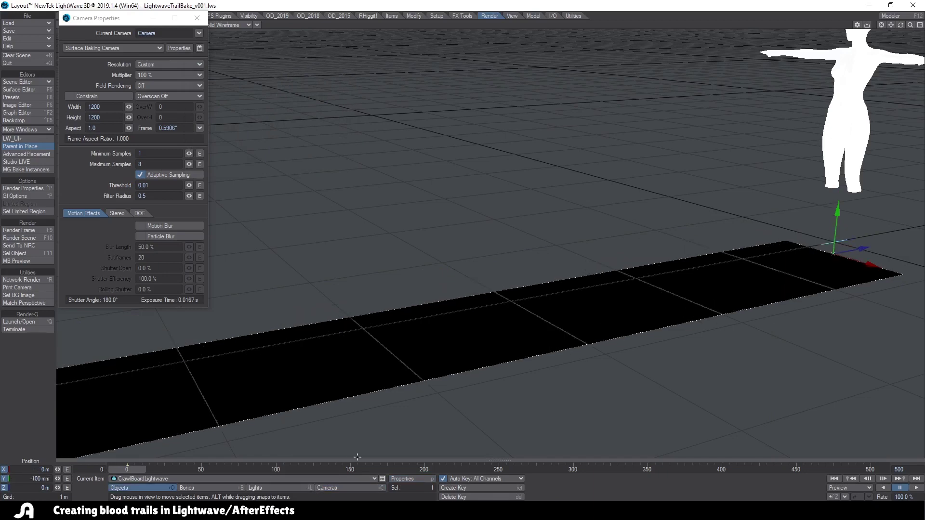
pyautogui.click(369, 470)
pyautogui.press('3')
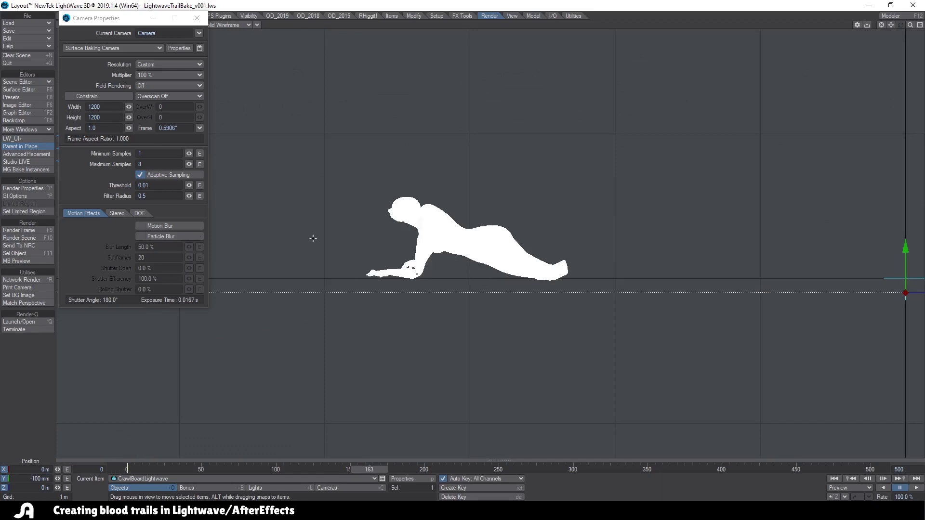
# - Reopen the Surface Baking Camera settings and enter a 170 mm offset from surface
pyautogui.click(179, 48)
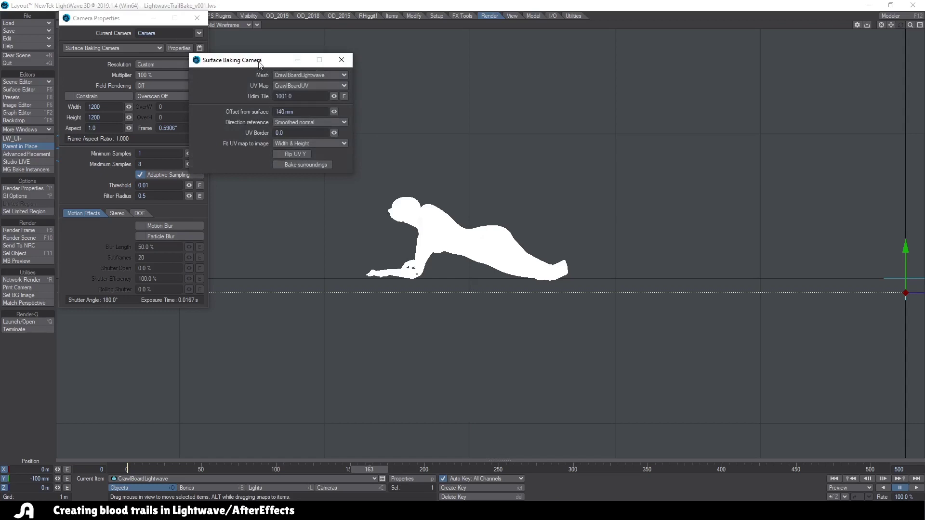
pyautogui.moveTo(260, 64); pyautogui.dragTo(658, 98)
pyautogui.click(339, 487)
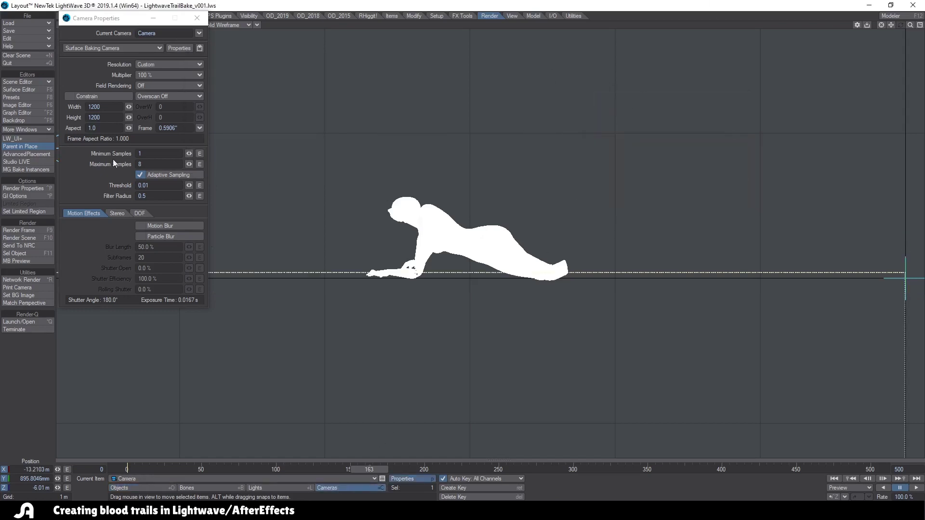
pyautogui.click(180, 48)
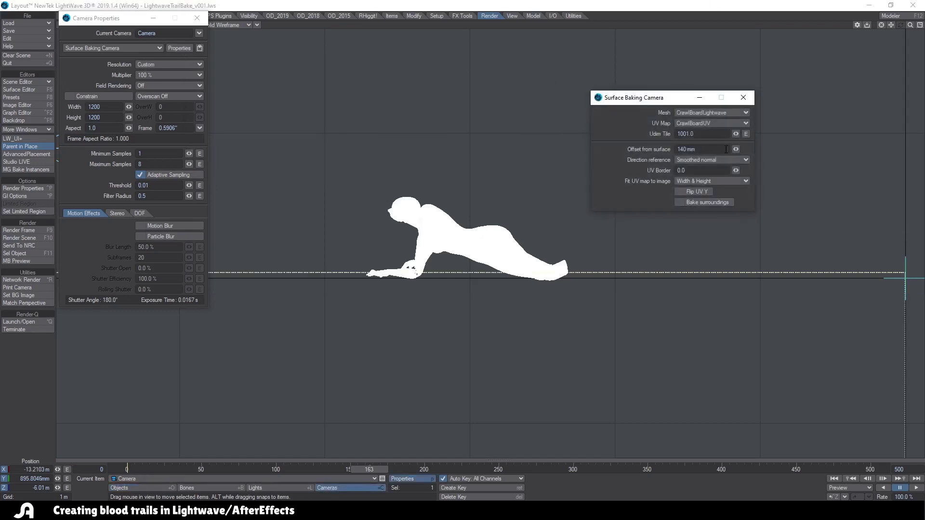
pyautogui.moveTo(736, 150); pyautogui.dragTo(751, 149)
pyautogui.doubleClick(688, 148)
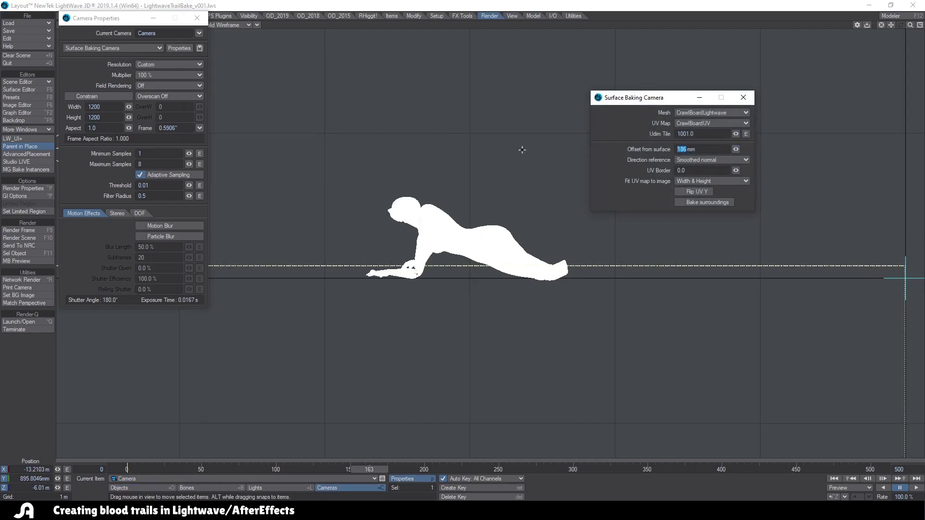
pyautogui.write('170')
pyautogui.press('Return')
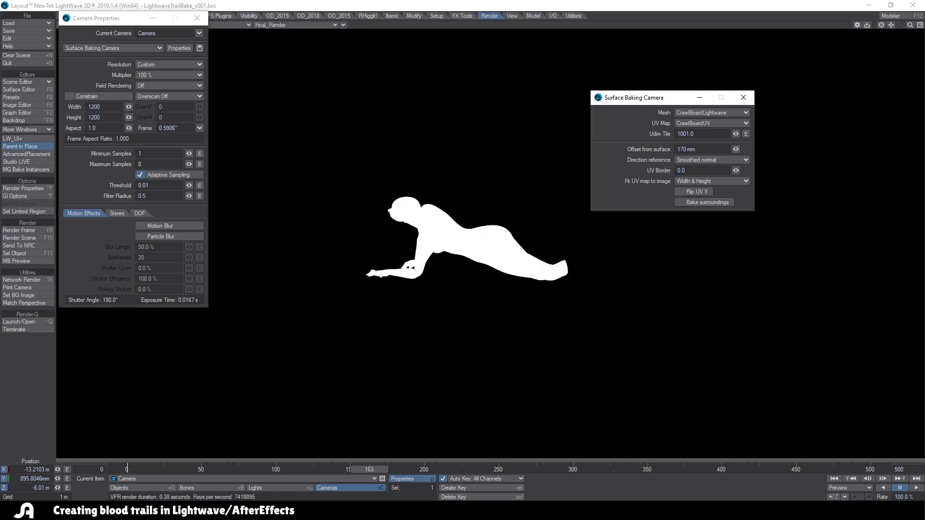
# - Inspect the baking camera's live render at frames 122, 142, 98 and 159
pyautogui.press('6')
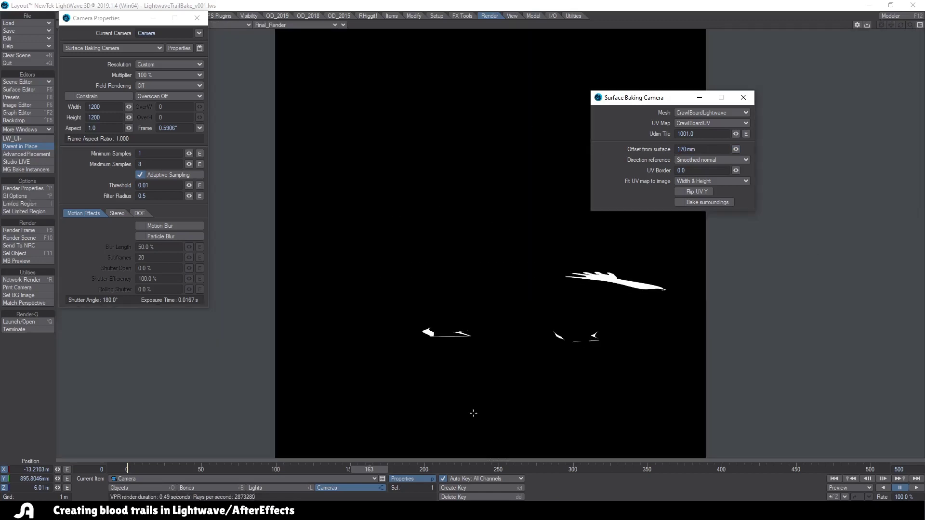
pyautogui.moveTo(367, 469); pyautogui.dragTo(235, 470)
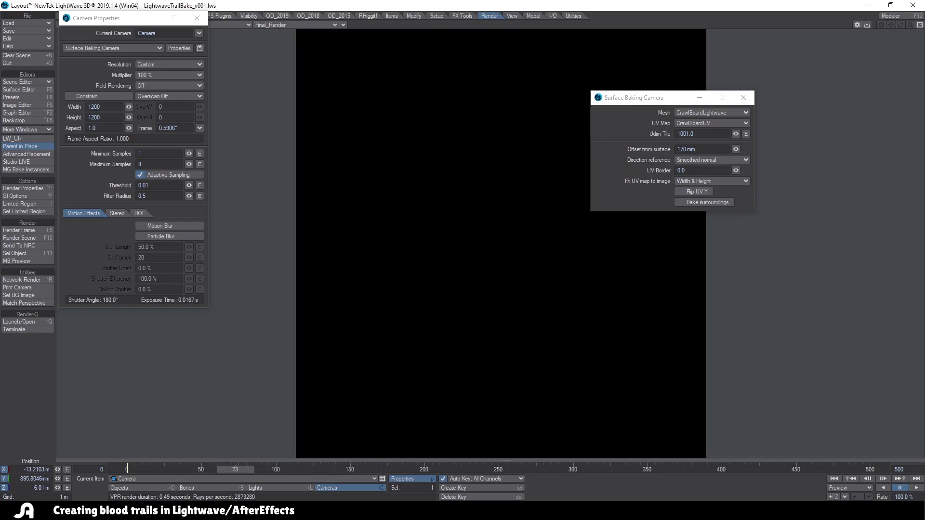
pyautogui.click(340, 468)
pyautogui.click(273, 468)
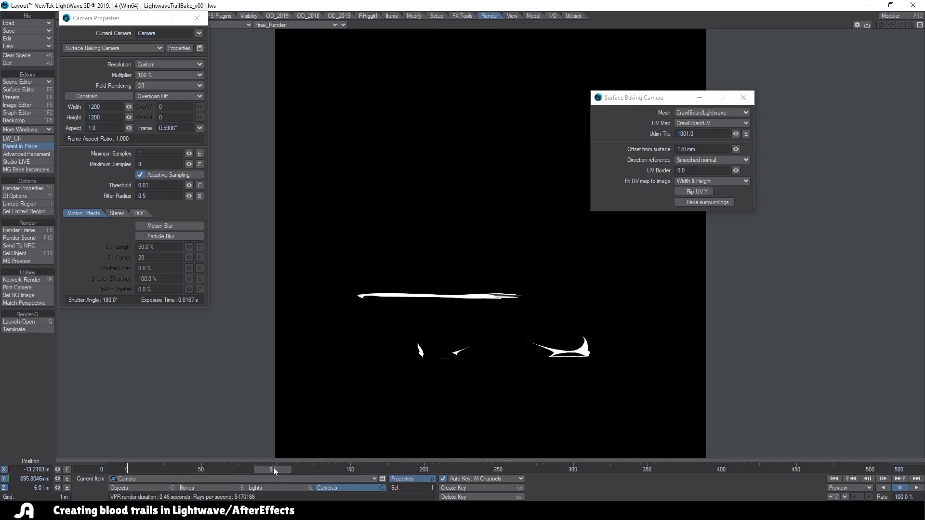
pyautogui.click(364, 464)
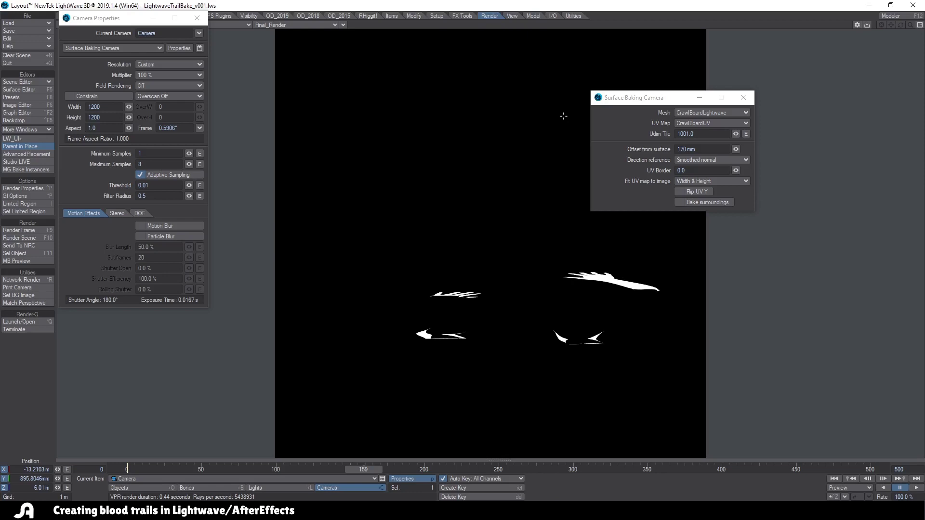
pyautogui.moveTo(623, 98); pyautogui.dragTo(748, 77)
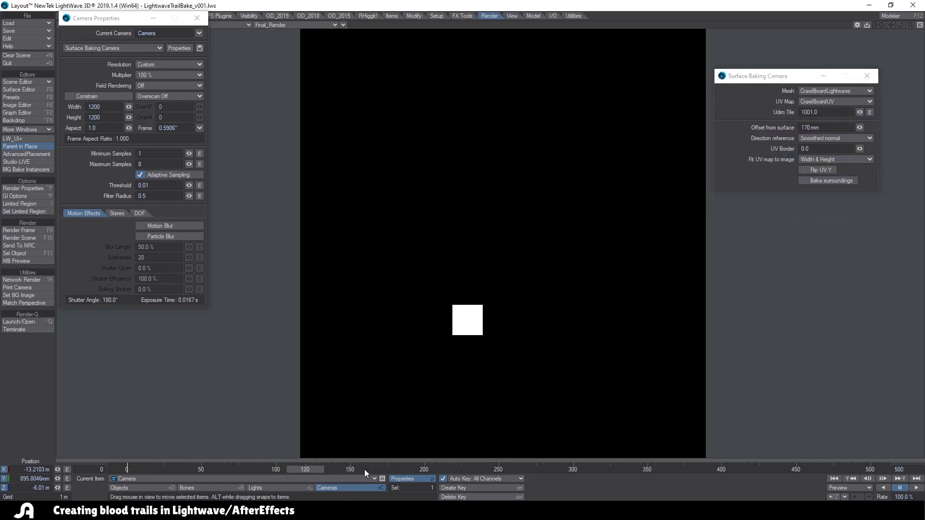
# - Render the full viewport instead of a limited region and return to Solid Wireframe shading
pyautogui.press('l')
pyautogui.hotkey('shift', 'F6')
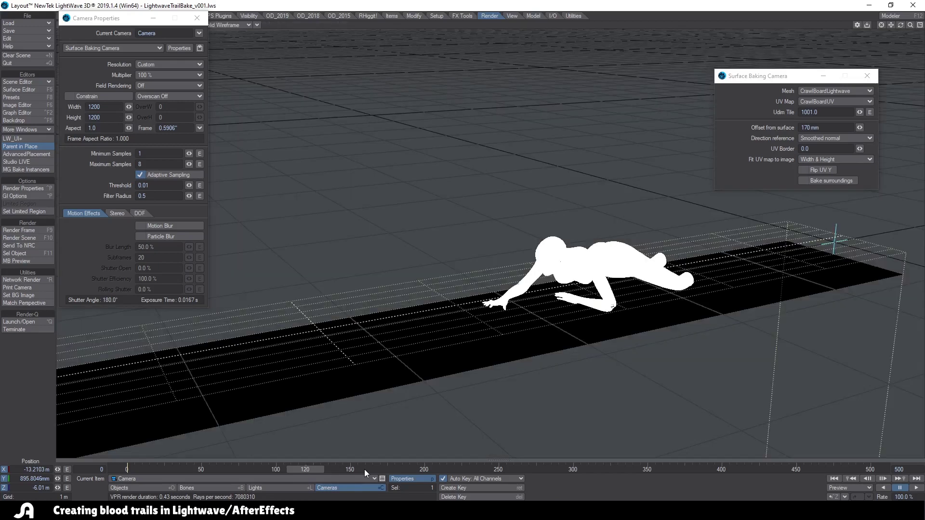
pyautogui.moveTo(118, 20); pyautogui.dragTo(234, 88)
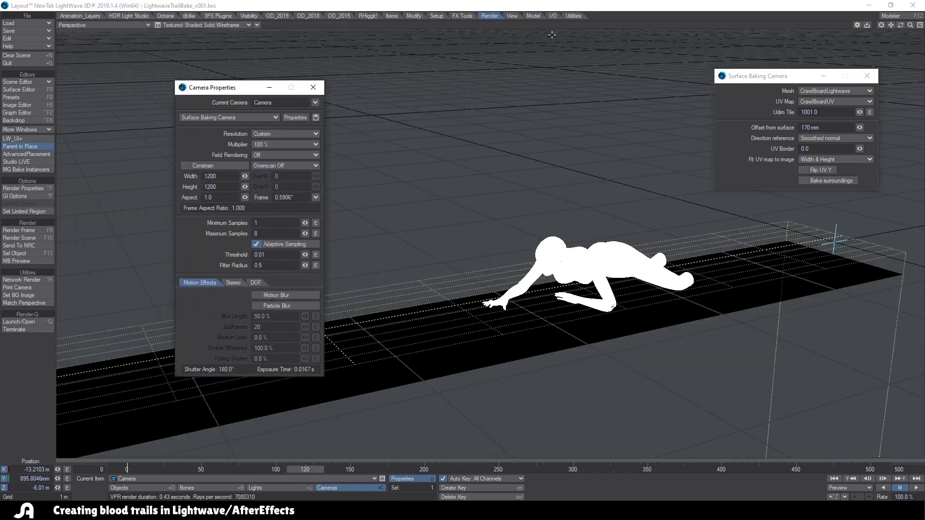
# - Check that Final_Render saves LW_PNG24 images named LWTRAILex into LW_EXPORT
pyautogui.click(533, 16)
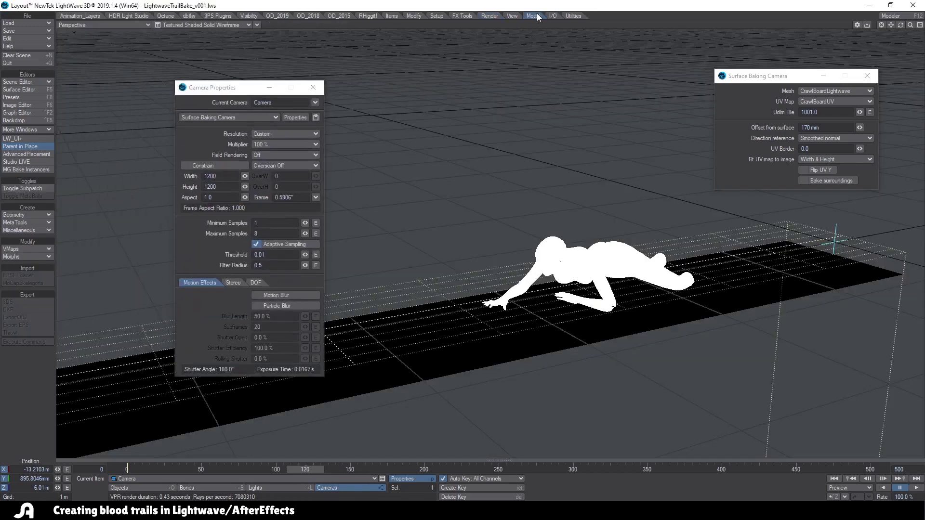
pyautogui.click(573, 16)
pyautogui.click(489, 15)
pyautogui.click(23, 189)
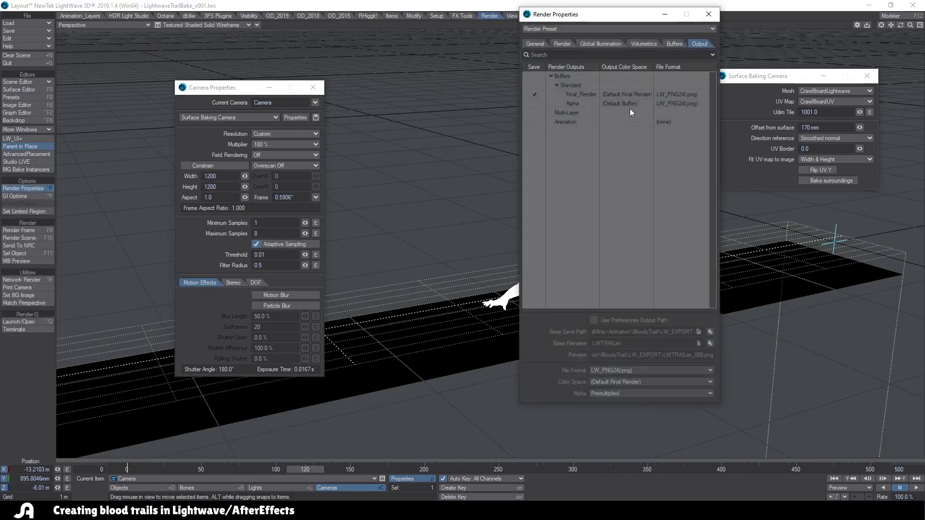
pyautogui.click(639, 95)
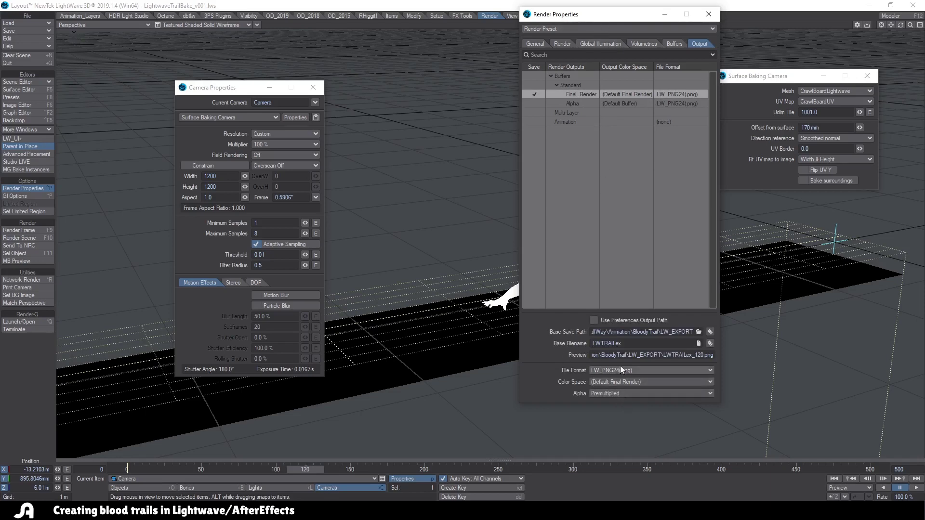
pyautogui.moveTo(591, 20); pyautogui.dragTo(308, 38)
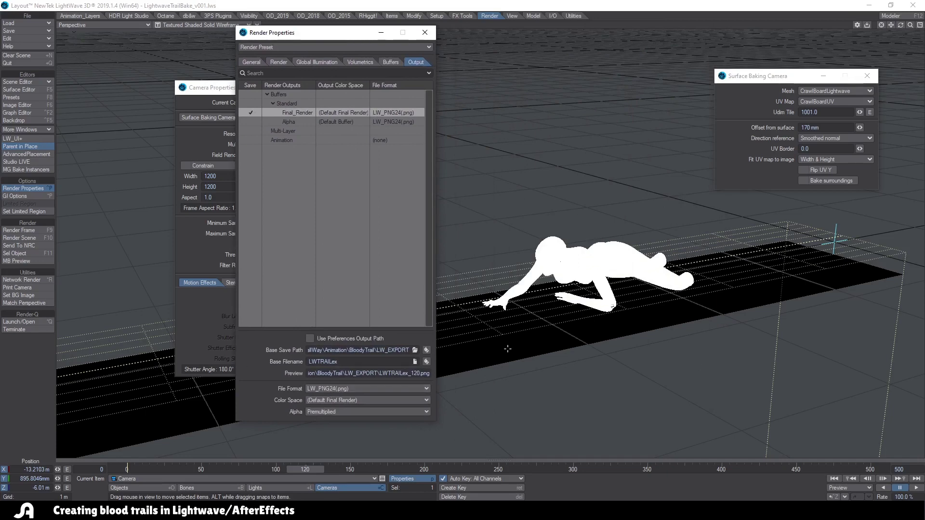
pyautogui.moveTo(328, 34); pyautogui.dragTo(453, 46)
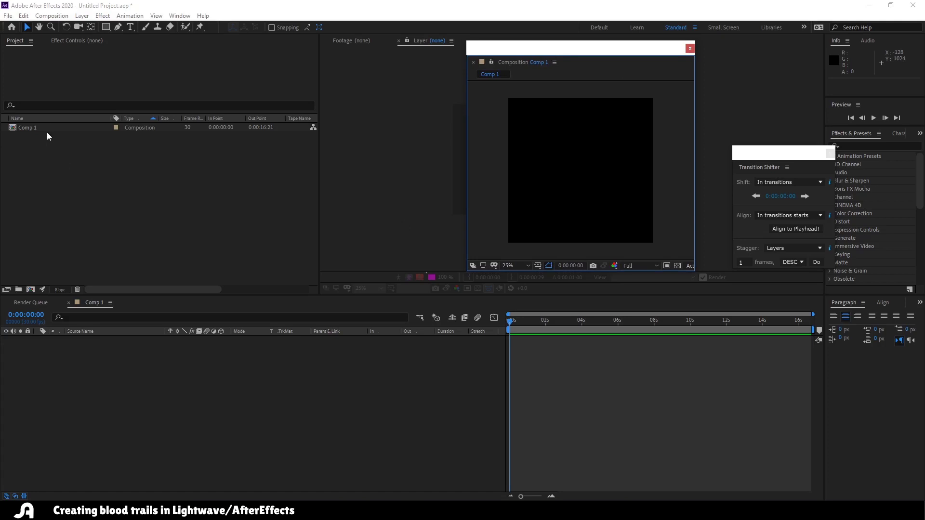
# - Replace the old Comp 1 with a new 1200×1200, 30 fps, 0:00:16:21 composition
pyautogui.click(47, 131)
pyautogui.press('Delete')
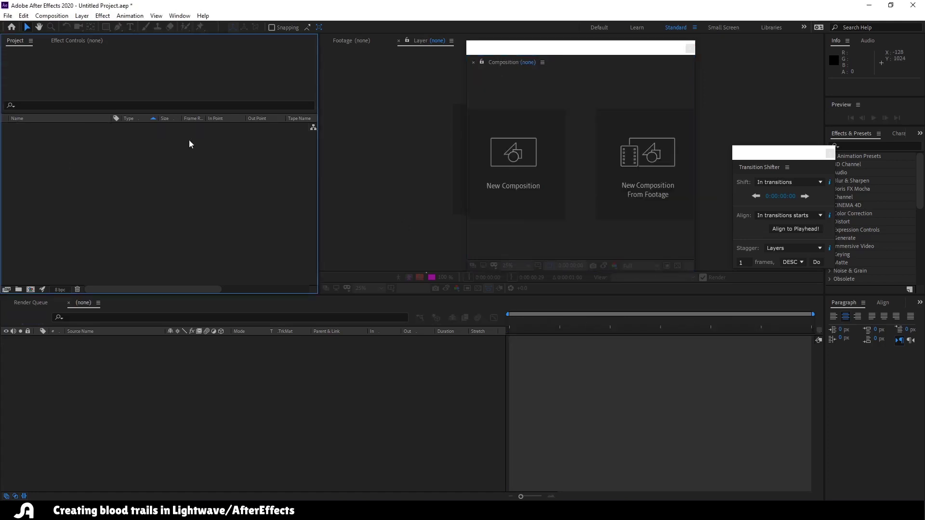
pyautogui.moveTo(536, 51); pyautogui.dragTo(478, 50)
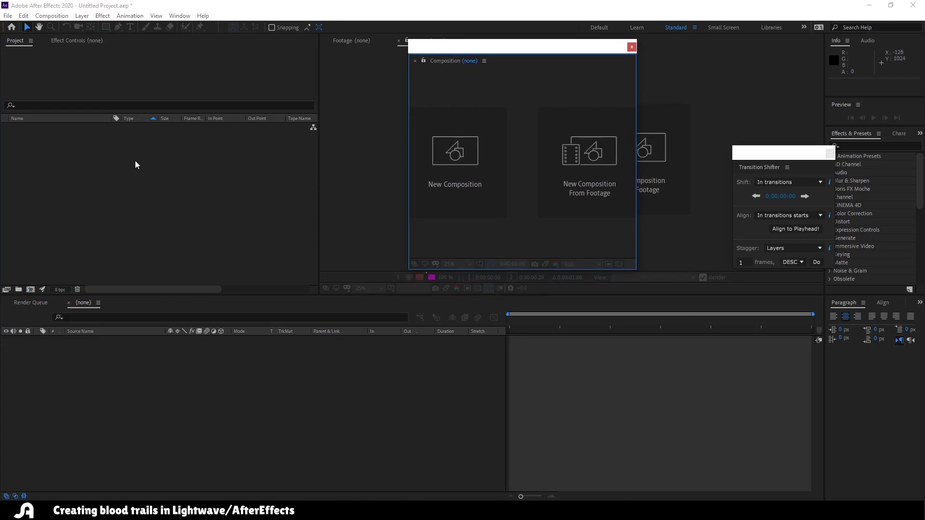
pyautogui.click(30, 289)
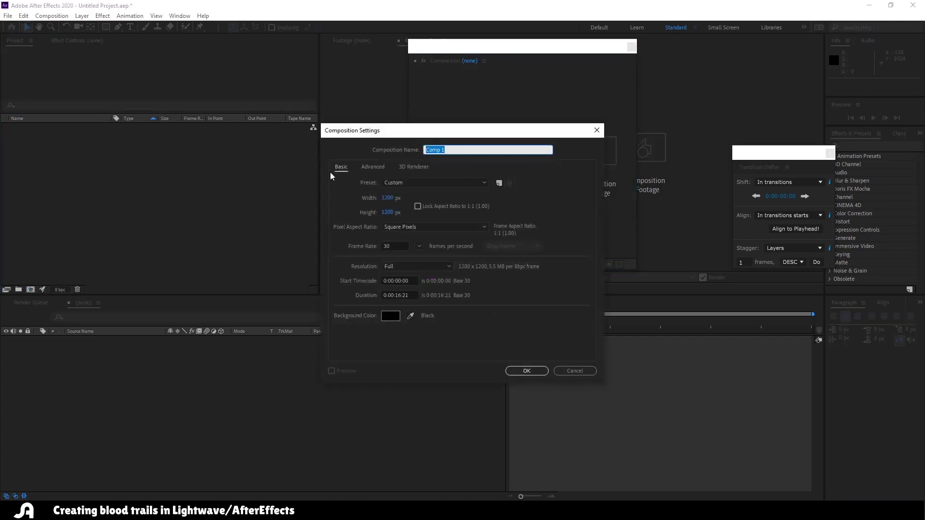
pyautogui.moveTo(395, 136); pyautogui.dragTo(214, 157)
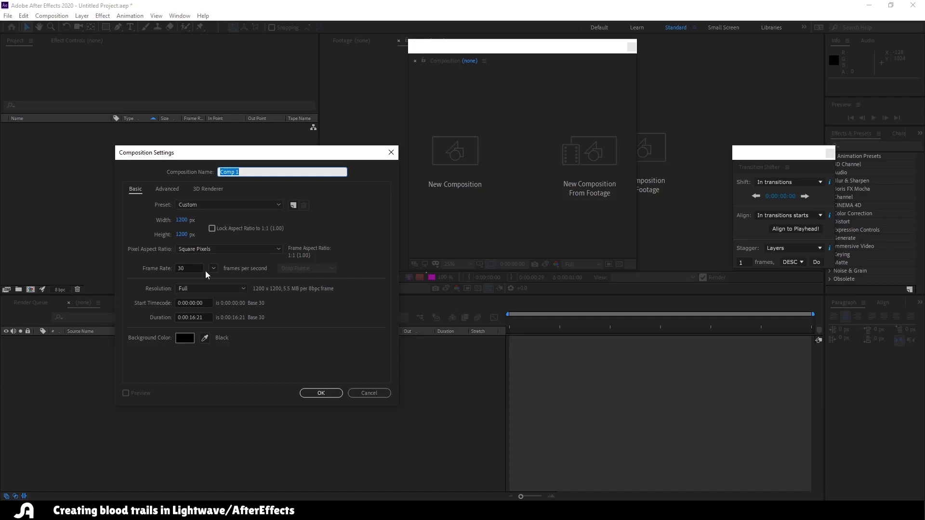
# - Import LWTRAILex_000 through LWTRAILex_500 from LW_EXPORT as separate PNG files, not a sequence
pyautogui.click(319, 394)
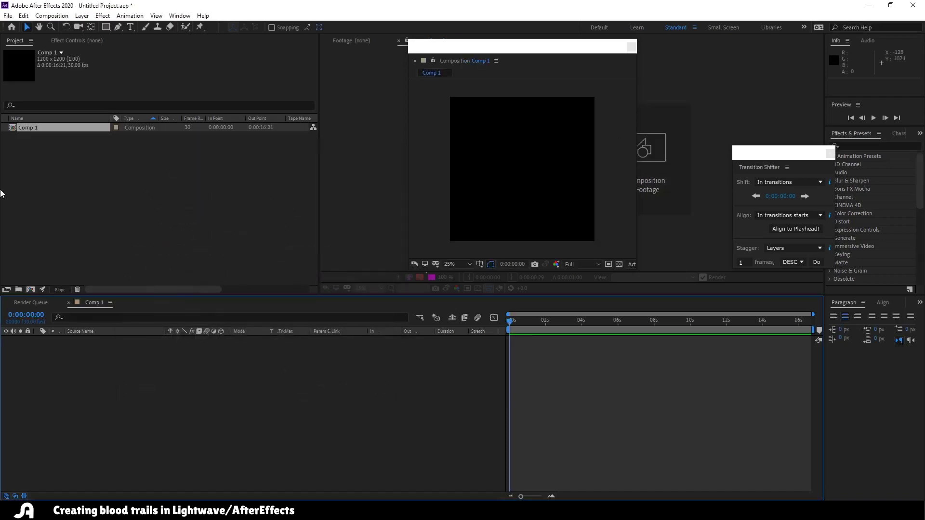
pyautogui.click(120, 187)
pyautogui.doubleClick(132, 173)
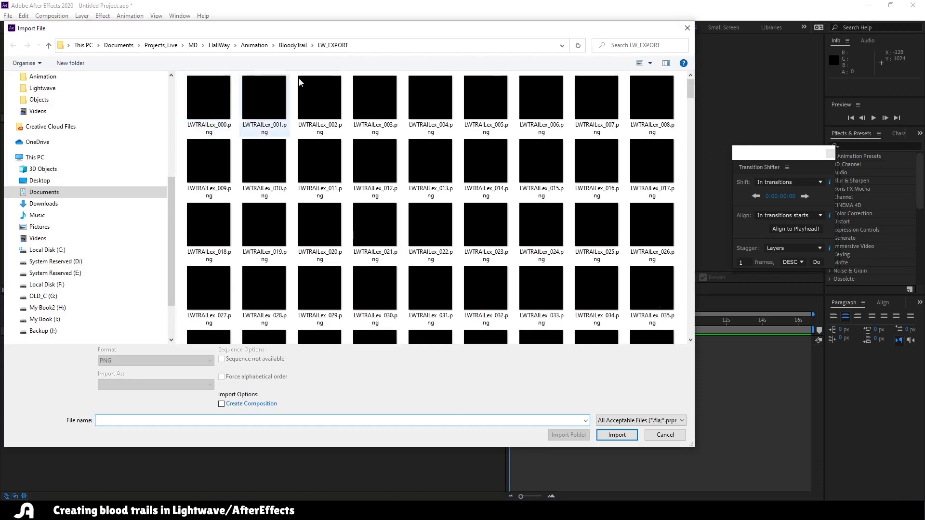
pyautogui.click(196, 103)
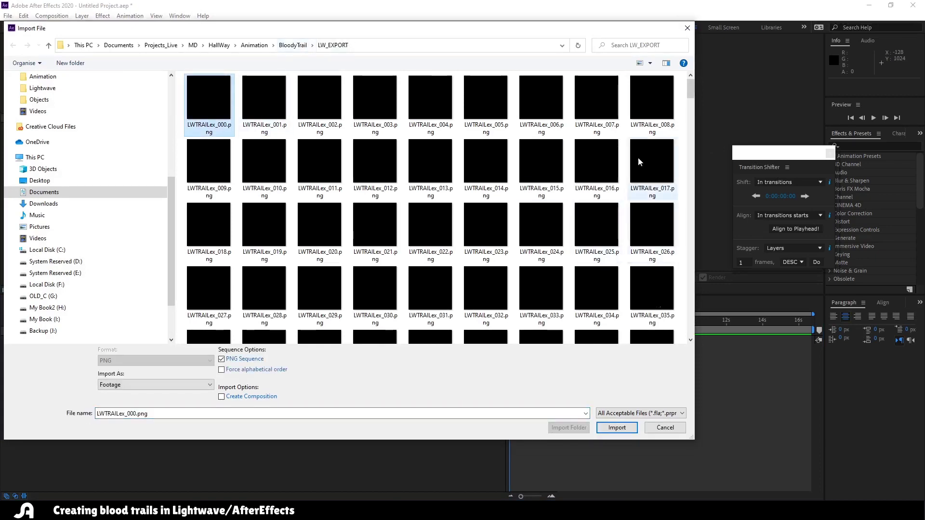
pyautogui.moveTo(691, 93); pyautogui.dragTo(691, 324)
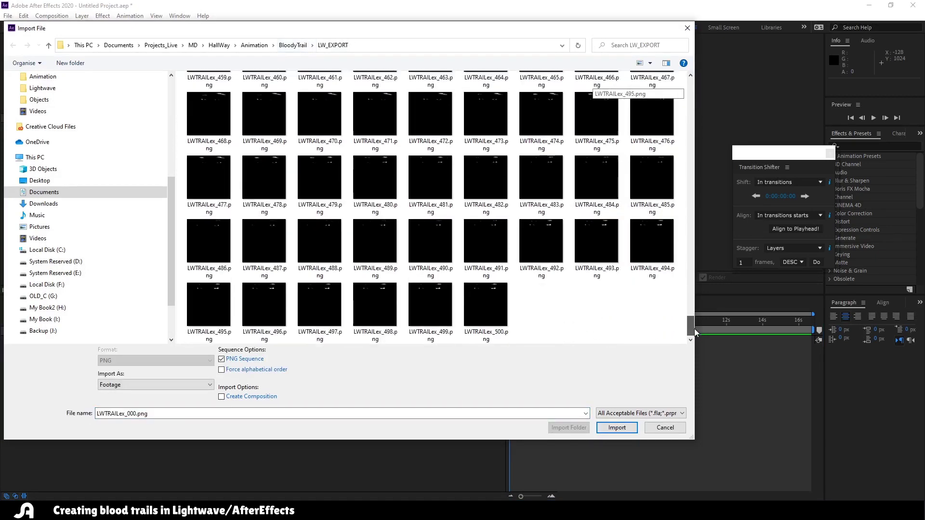
pyautogui.keyDown('shift'); pyautogui.click(486, 311); pyautogui.keyUp('shift')
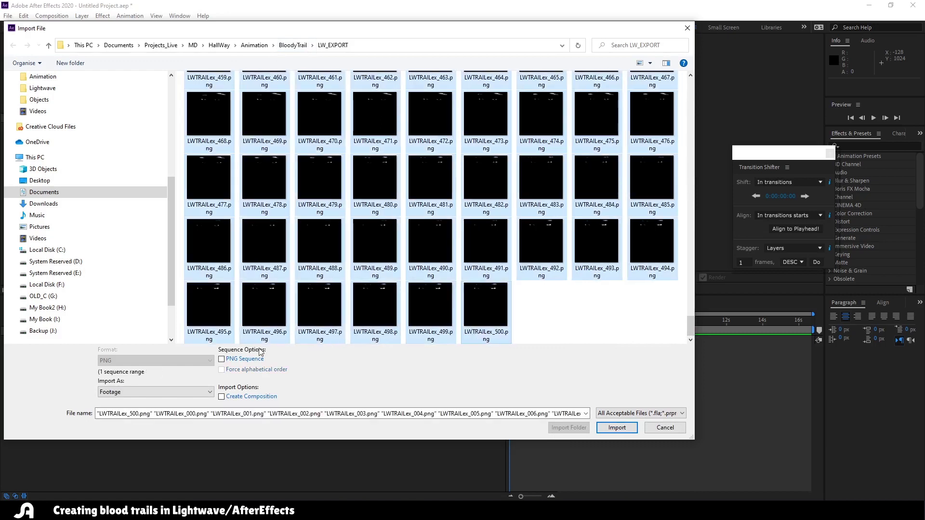
pyautogui.click(222, 359)
pyautogui.click(617, 428)
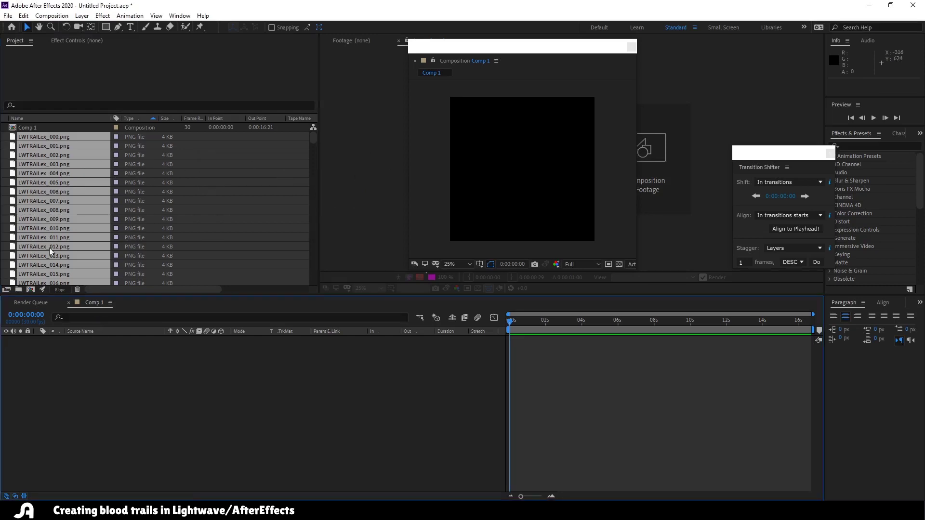
# - Add all the LWTRAILex PNG frames to Comp 1 as stacked layers starting at frame one
pyautogui.moveTo(49, 137); pyautogui.dragTo(121, 356)
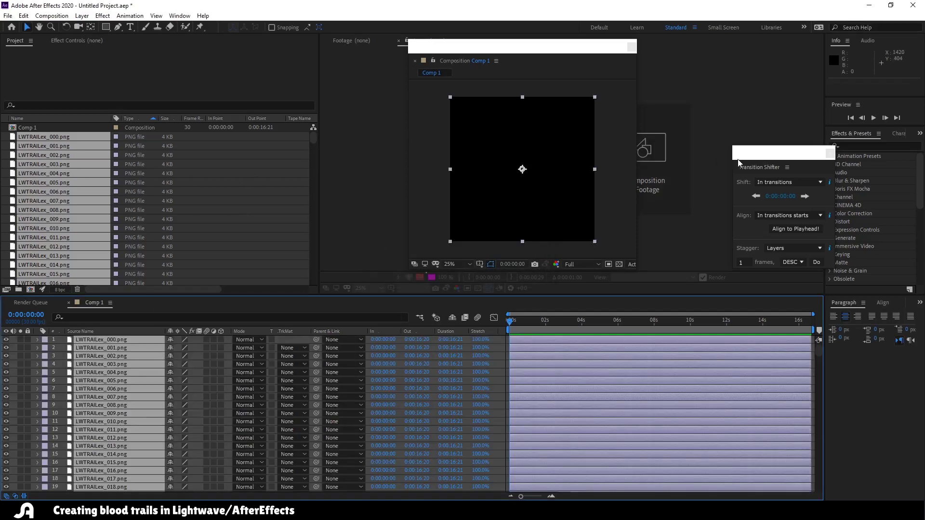
pyautogui.click(836, 146)
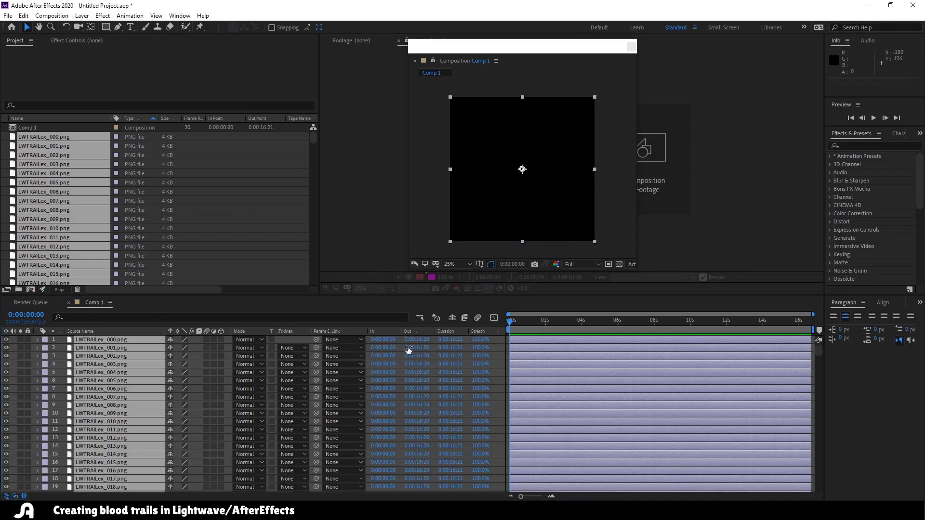
pyautogui.click(249, 340)
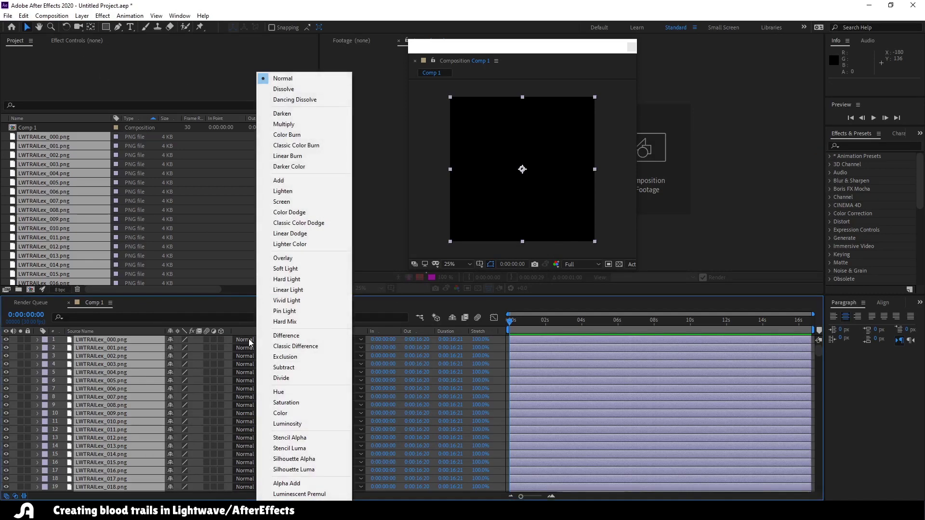
# - Set every LWTRAILex layer's blend mode to Add
pyautogui.click(302, 181)
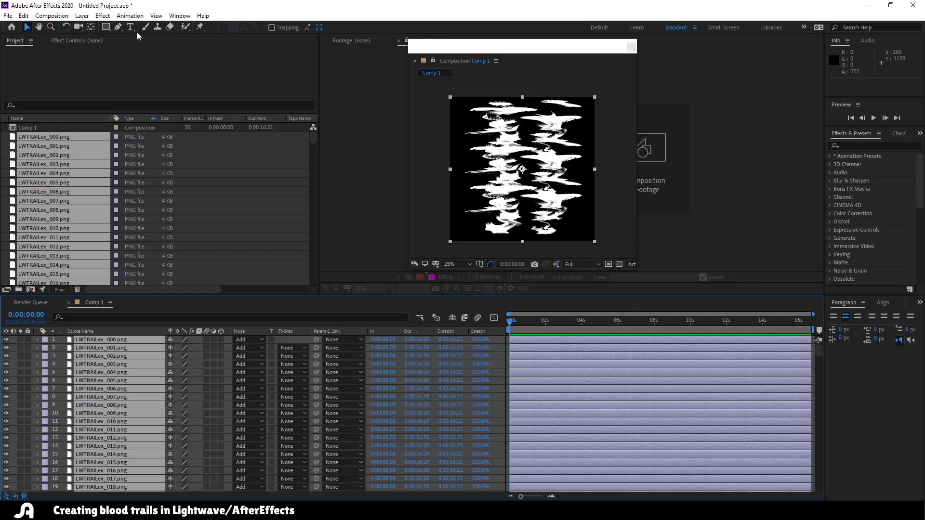
pyautogui.click(180, 16)
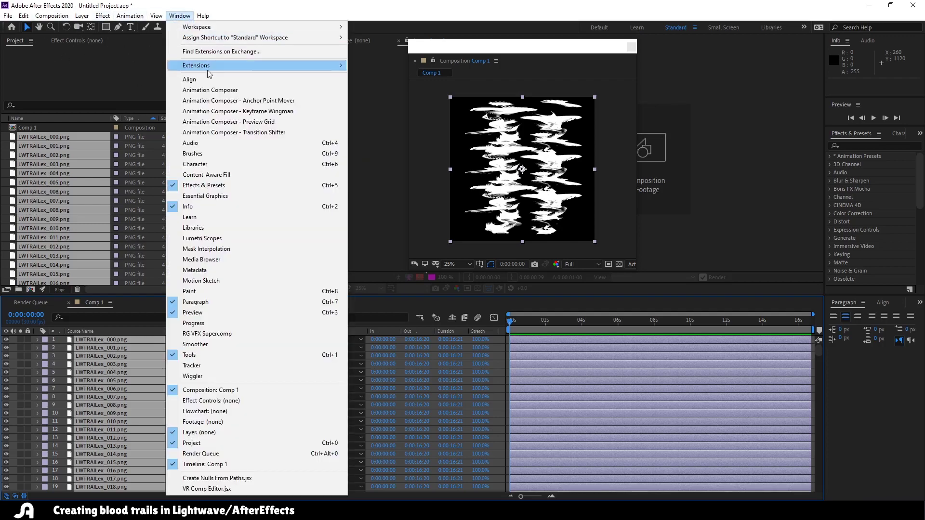
# - Stagger the trail layers one frame apart in descending order with Transition Shifter
pyautogui.click(199, 135)
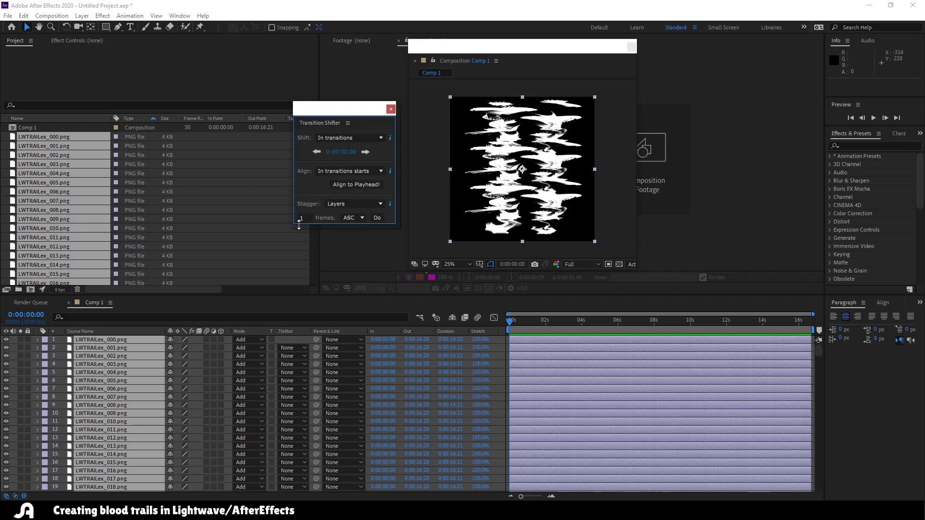
pyautogui.click(346, 218)
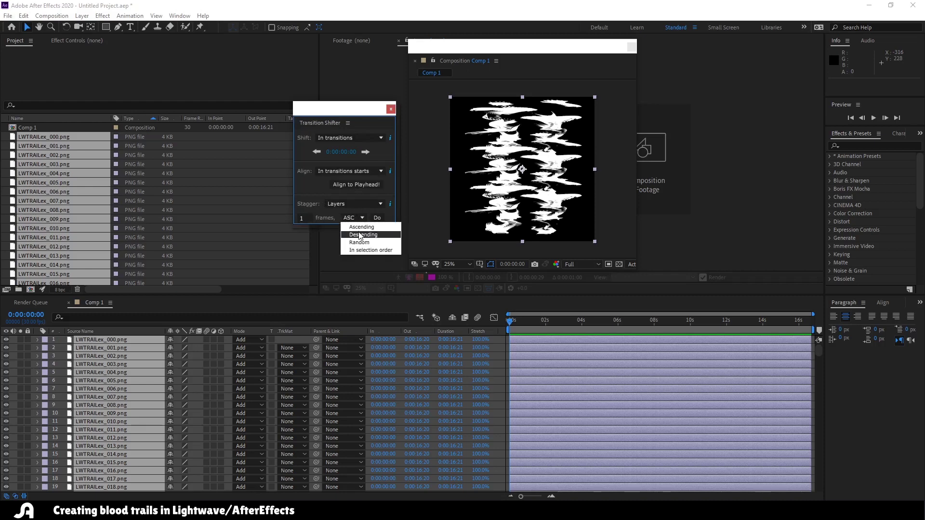
pyautogui.click(359, 235)
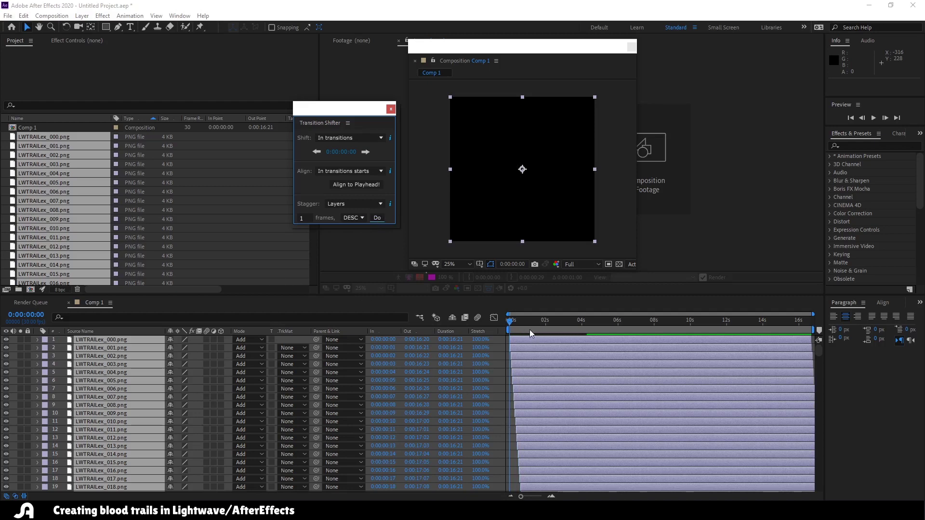
# - Scrub the timeline to preview the white trail building up over time
pyautogui.scroll(-15, 688, 353)
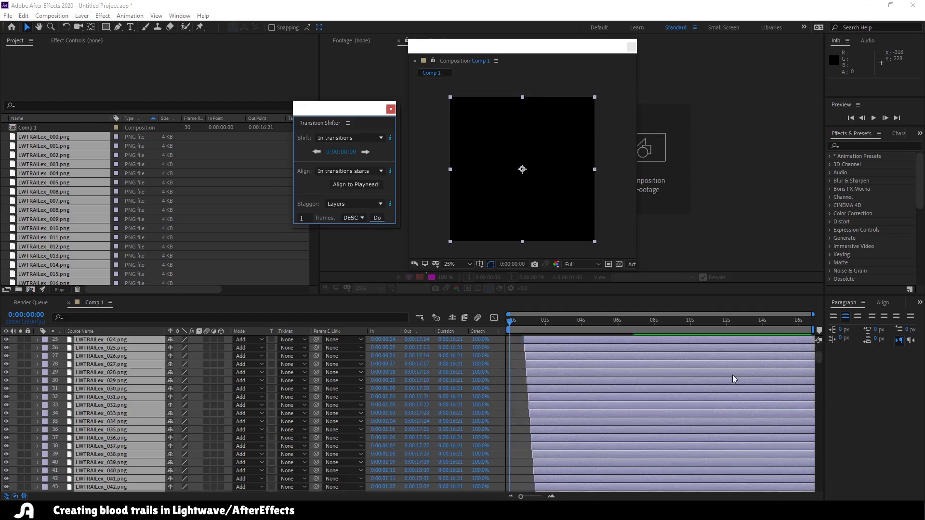
pyautogui.scroll(-10, 721, 386)
pyautogui.scroll(20, 710, 388)
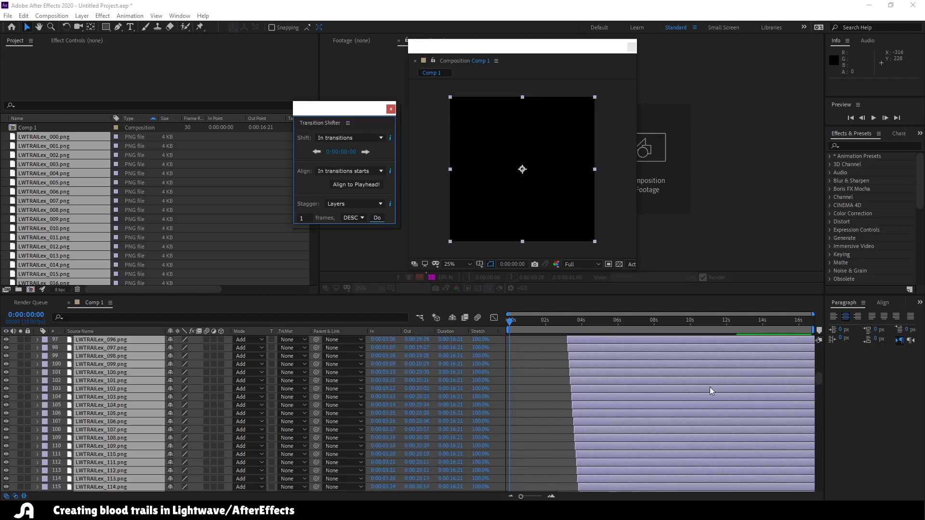
pyautogui.moveTo(519, 322); pyautogui.dragTo(739, 329)
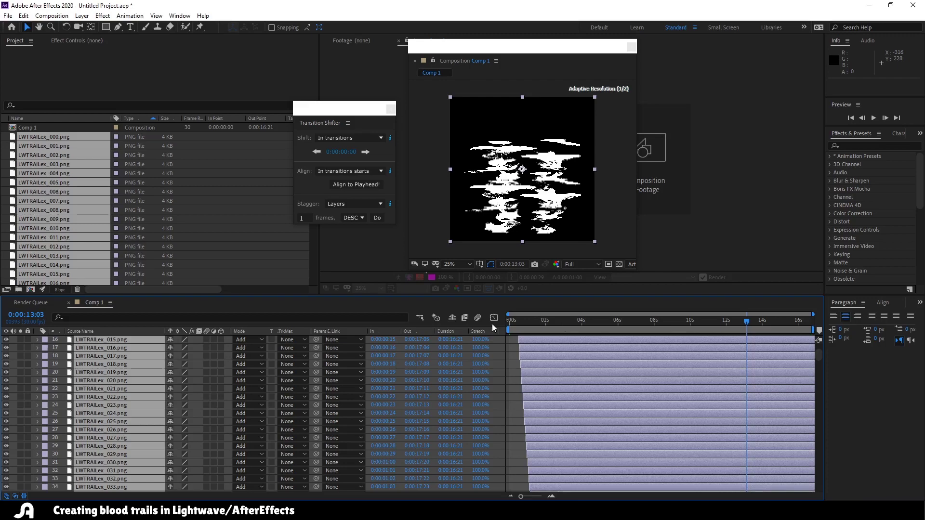
pyautogui.moveTo(707, 330); pyautogui.dragTo(691, 332)
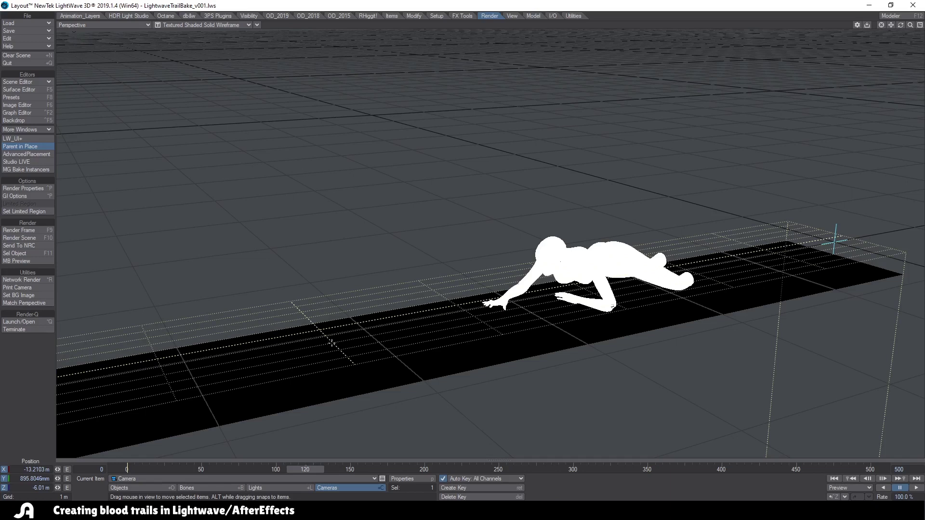
# - Set the crawl board's Y position to 0 m with the scene at frame 0
pyautogui.click(413, 478)
pyautogui.click(156, 488)
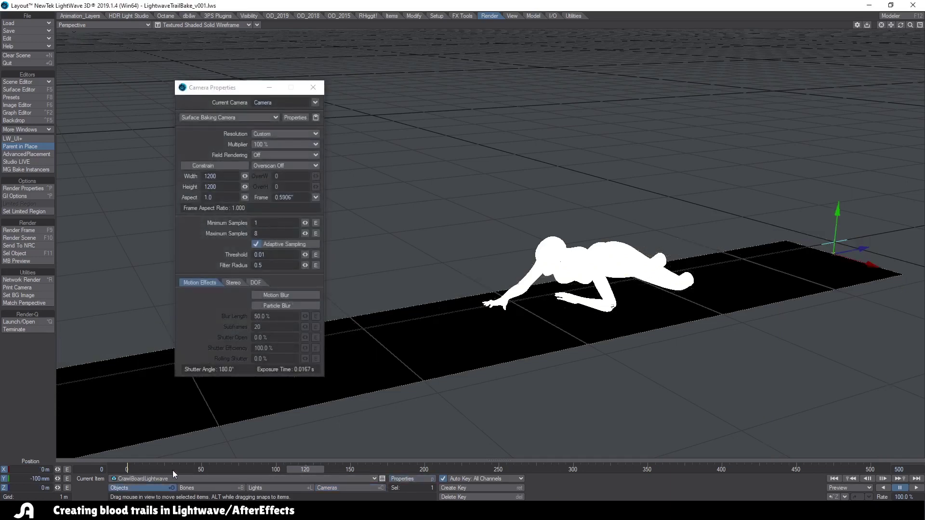
pyautogui.moveTo(305, 469); pyautogui.dragTo(15, 477)
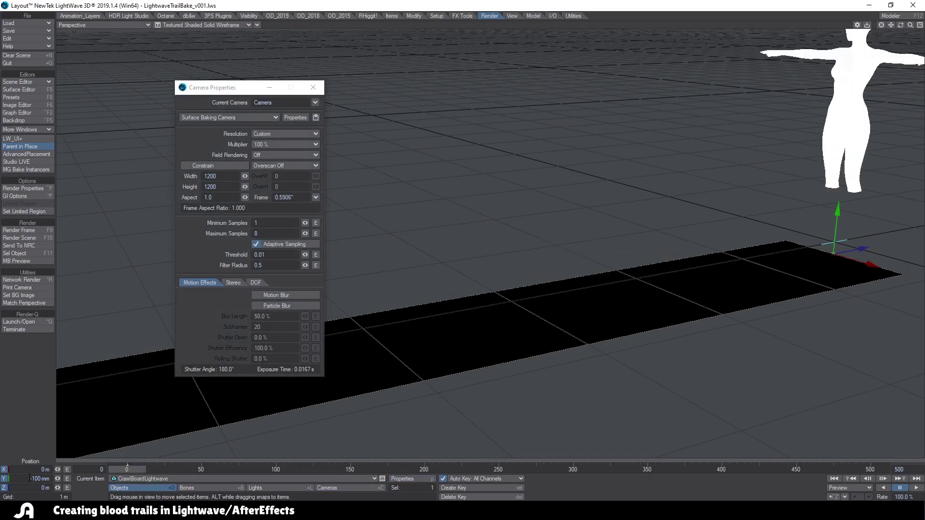
pyautogui.write('0')
pyautogui.press('Return')
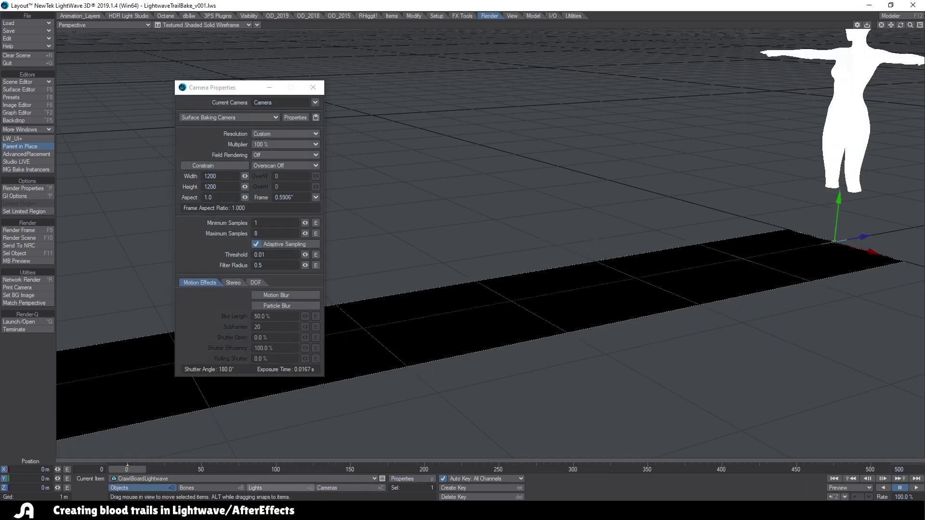
# - Re-enable the Zombie surface's colour texture layer
pyautogui.click(19, 89)
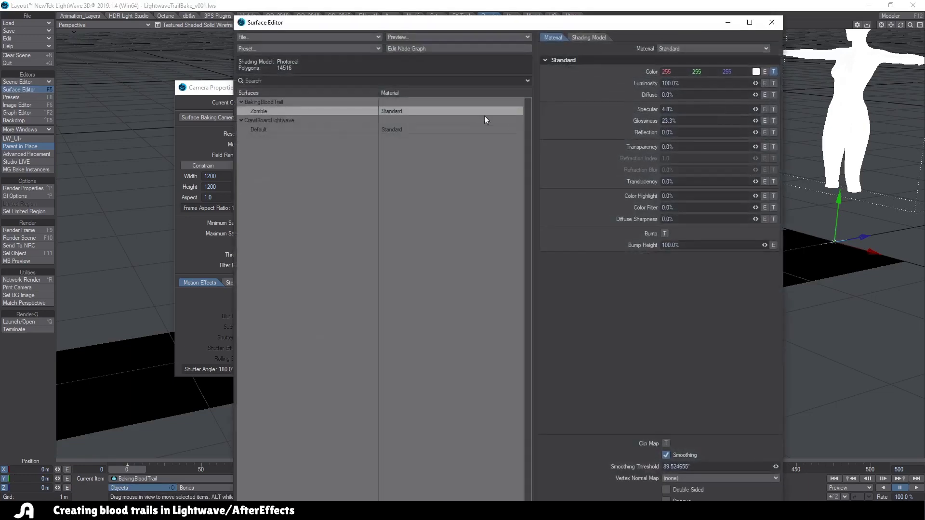
pyautogui.click(772, 72)
pyautogui.click(558, 147)
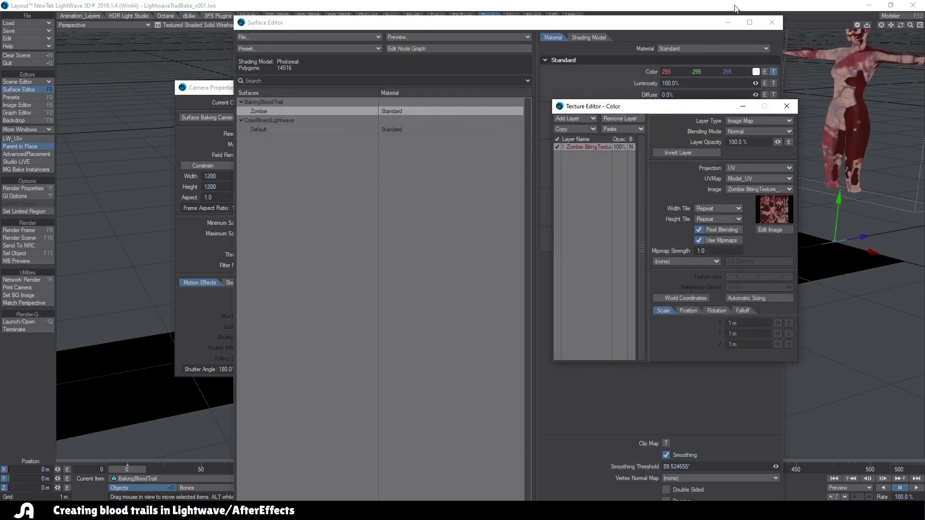
pyautogui.click(771, 22)
# - Load LWPAINT_SEQ_000.jpg in the Image Editor and set its Image Type to Sequence
pyautogui.click(786, 106)
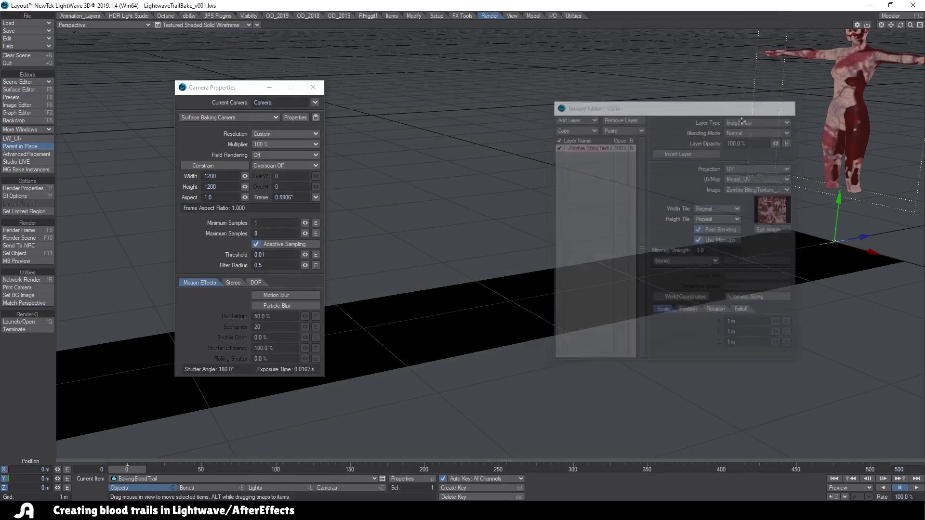
pyautogui.click(27, 105)
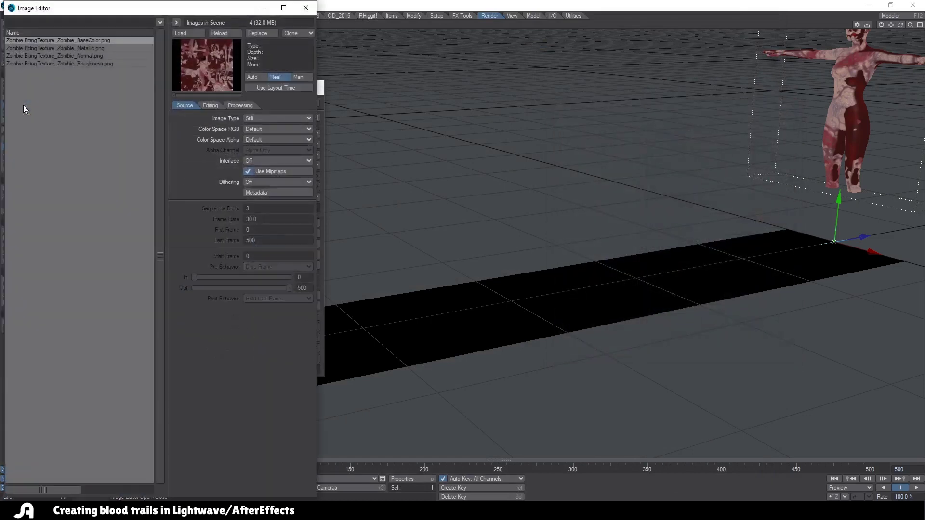
pyautogui.click(188, 30)
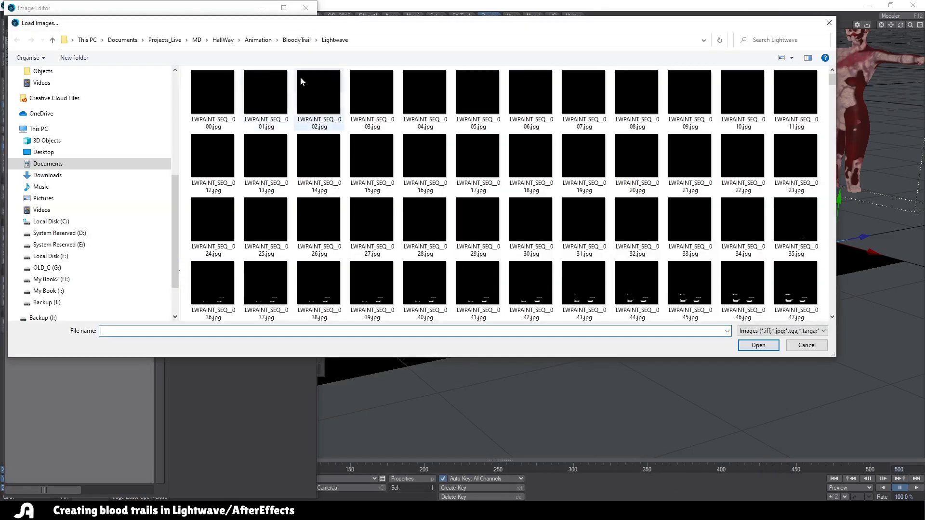
pyautogui.click(215, 96)
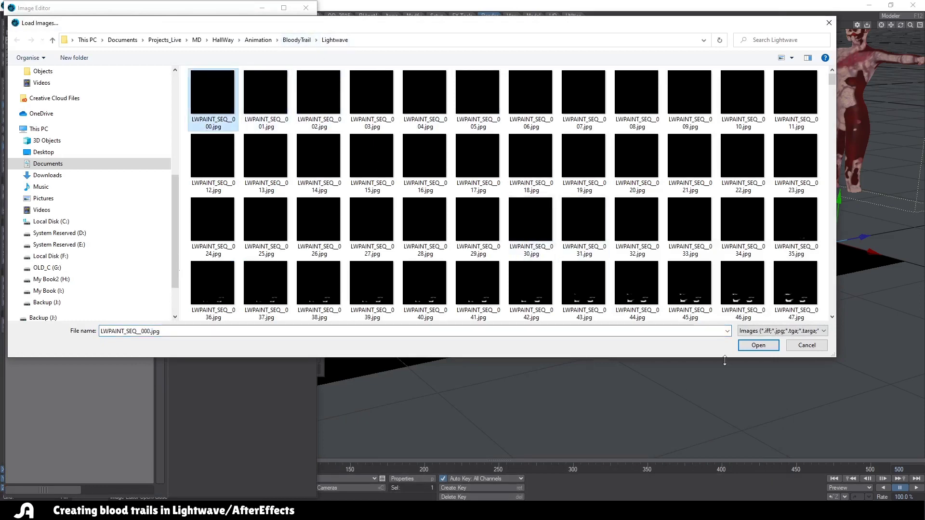
pyautogui.click(749, 347)
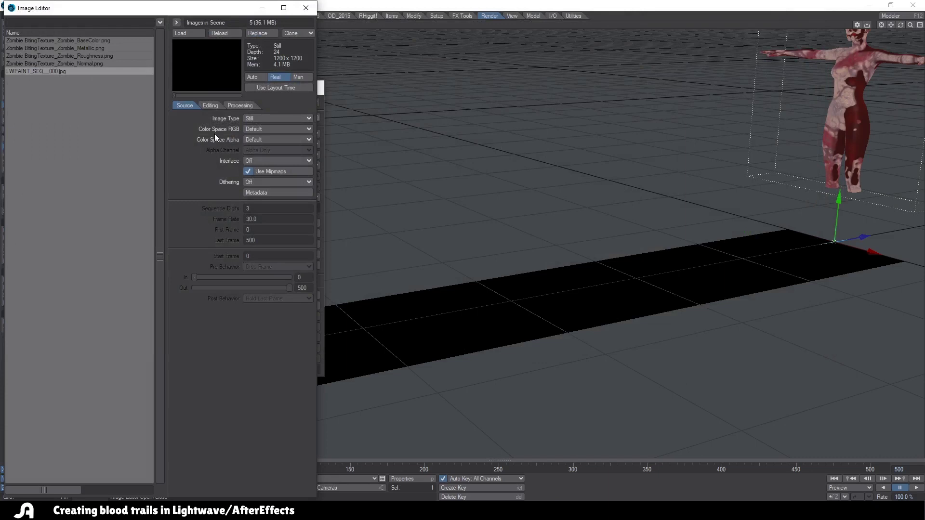
pyautogui.click(268, 118)
pyautogui.click(275, 129)
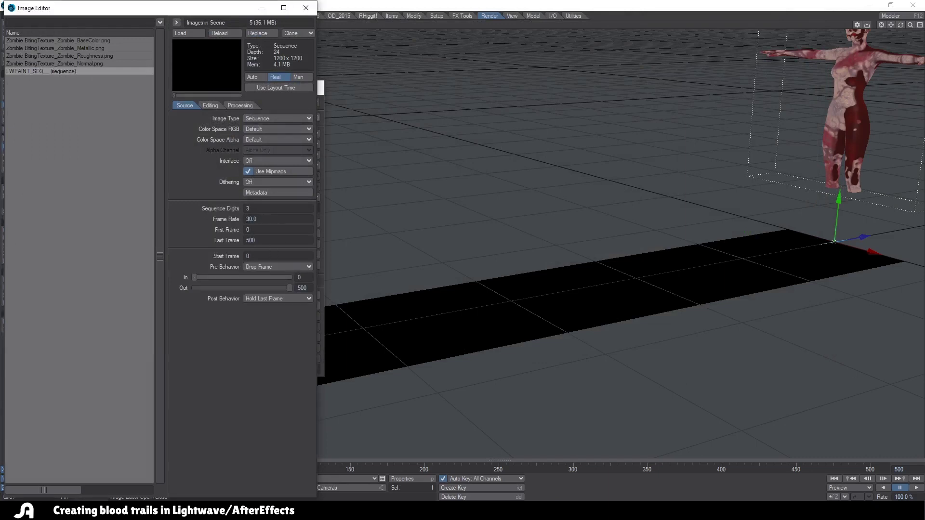
# - Open the Surface Editor and select the crawl board's Default surface
pyautogui.click(305, 8)
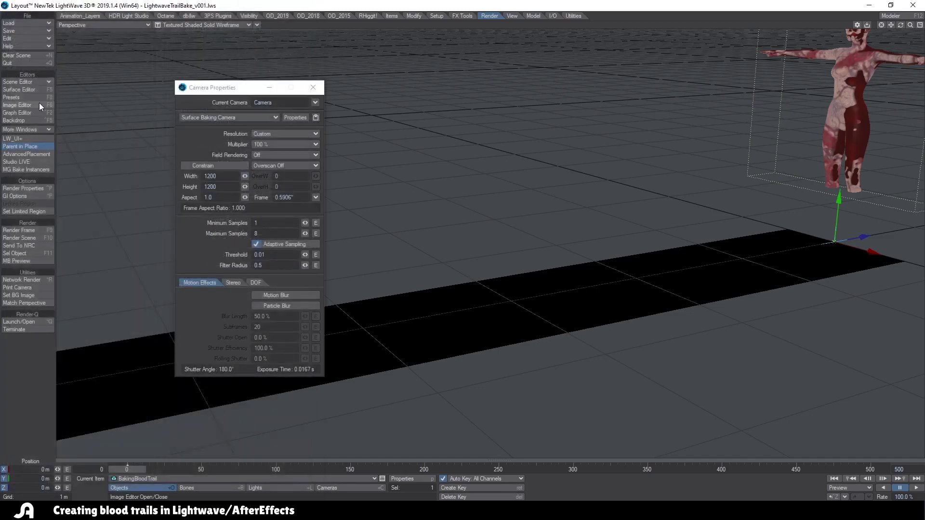
pyautogui.click(24, 91)
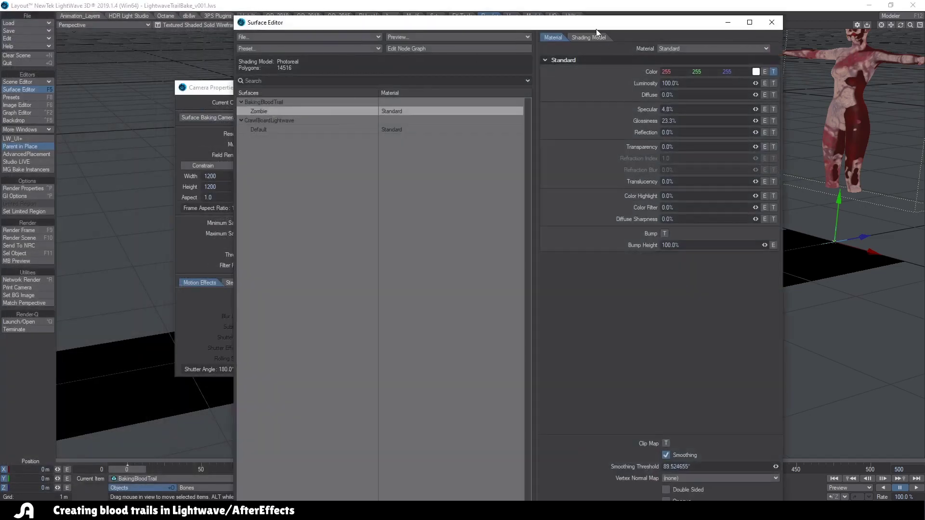
pyautogui.moveTo(603, 25); pyautogui.dragTo(473, 62)
pyautogui.click(164, 167)
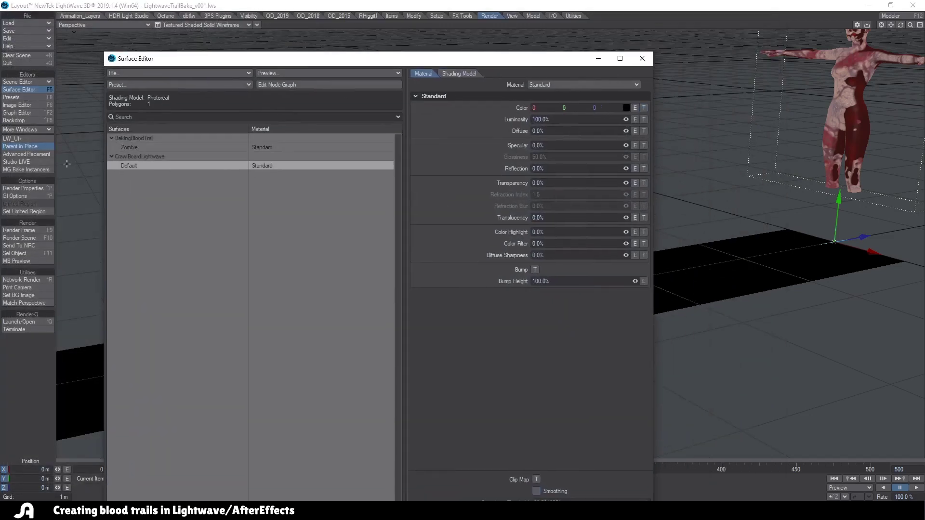
# - Texture its colour with the LWPAINT_SEQ image using UV projection on CrawlBoardUV
pyautogui.click(644, 107)
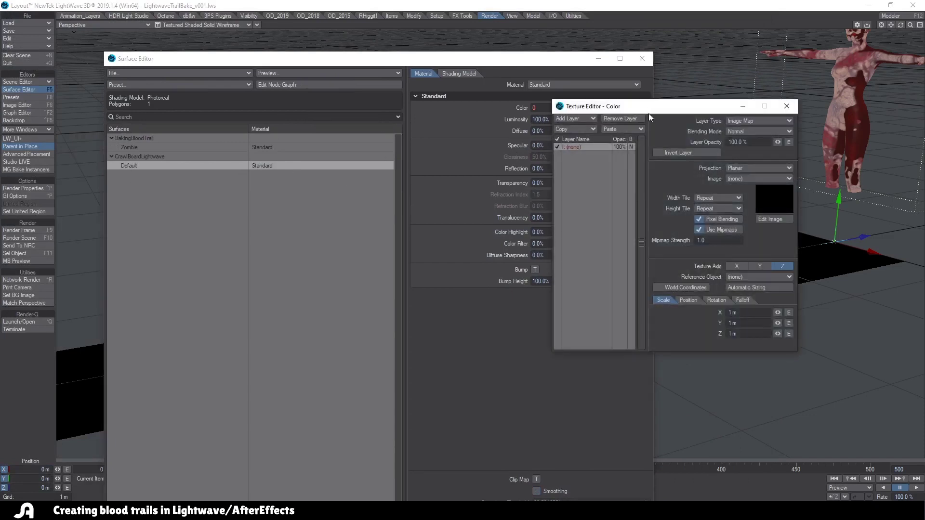
pyautogui.click(740, 167)
pyautogui.click(732, 202)
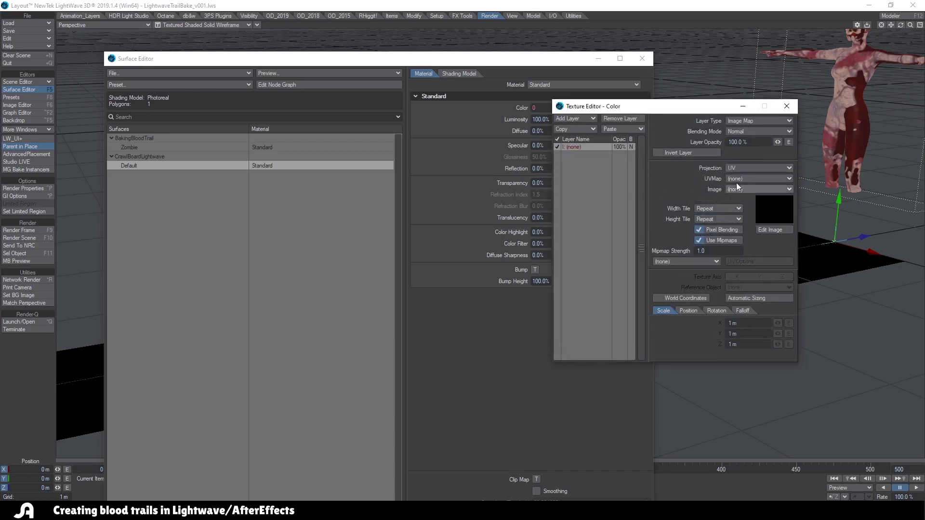
pyautogui.click(736, 181)
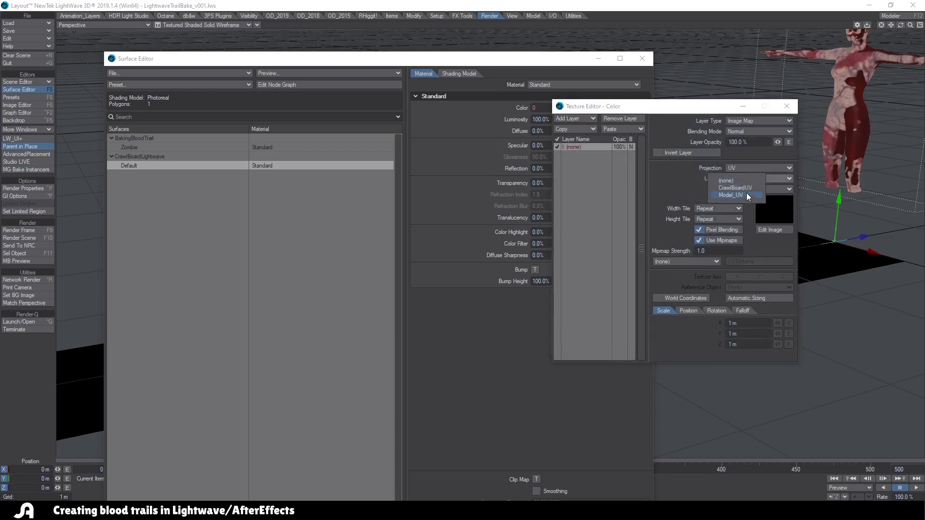
pyautogui.click(745, 188)
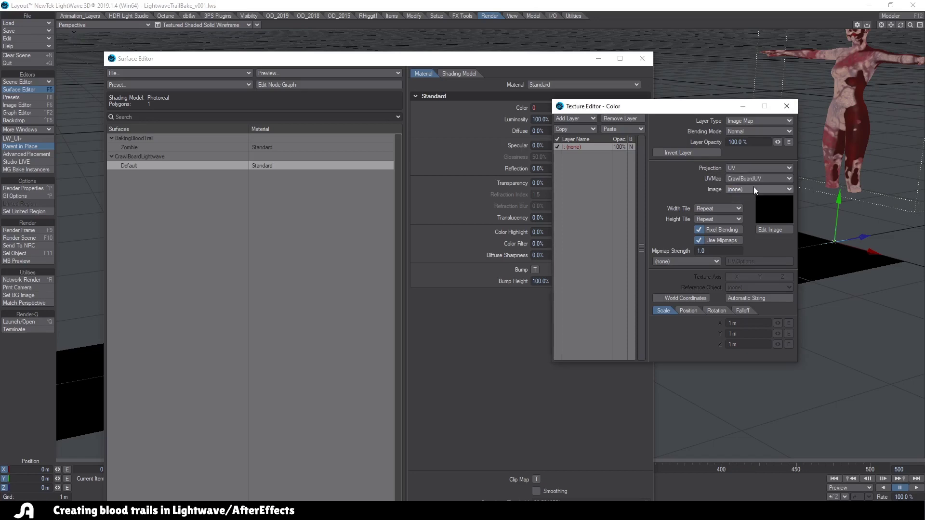
pyautogui.click(754, 187)
pyautogui.click(740, 237)
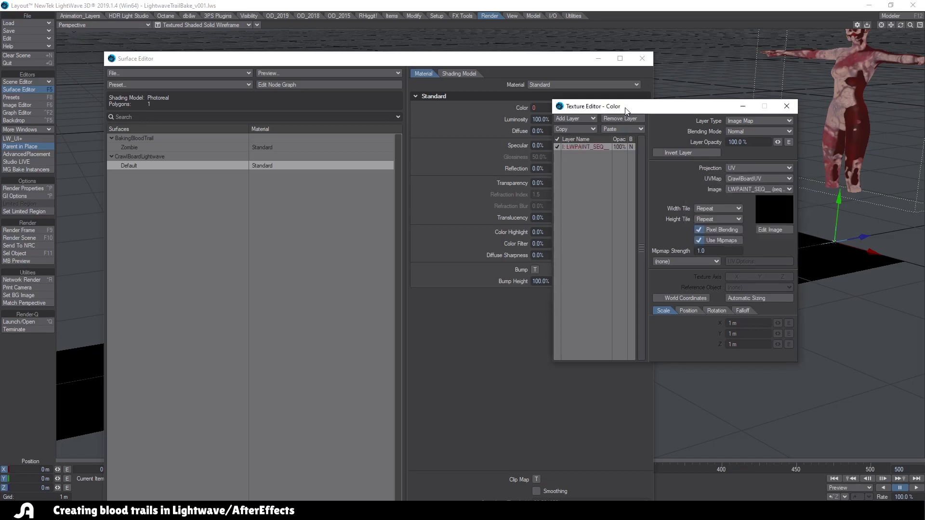
pyautogui.click(786, 106)
pyautogui.click(641, 59)
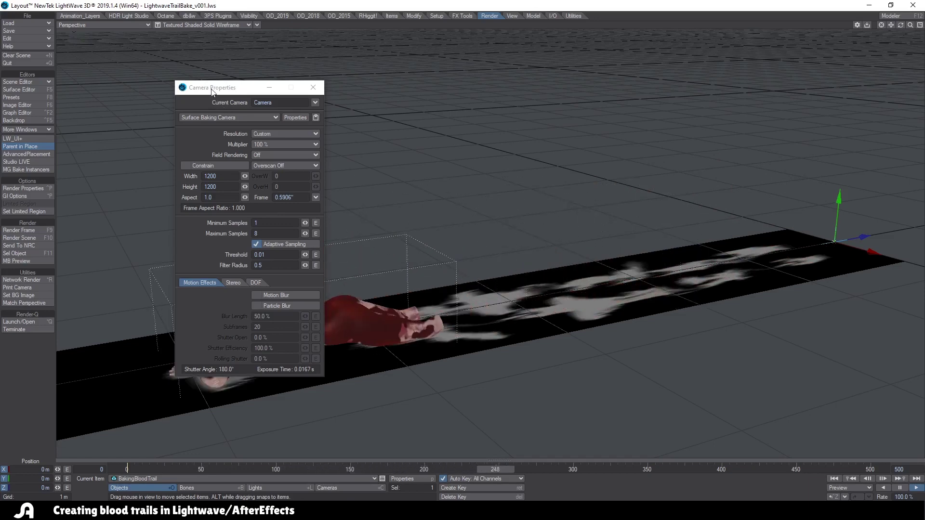
# - Play the crawl animation and stop at frame 223 to check the trail building up
pyautogui.moveTo(212, 89); pyautogui.dragTo(734, 133)
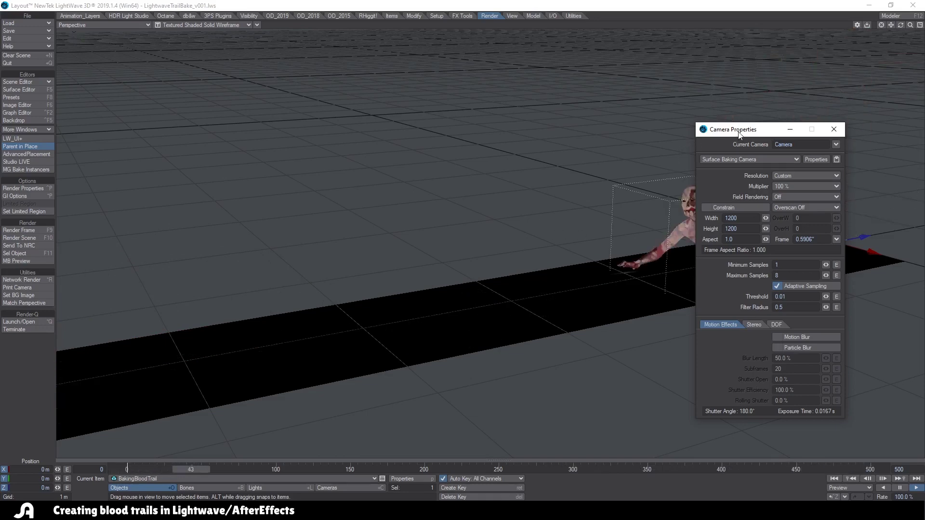
pyautogui.moveTo(751, 129); pyautogui.dragTo(824, 152)
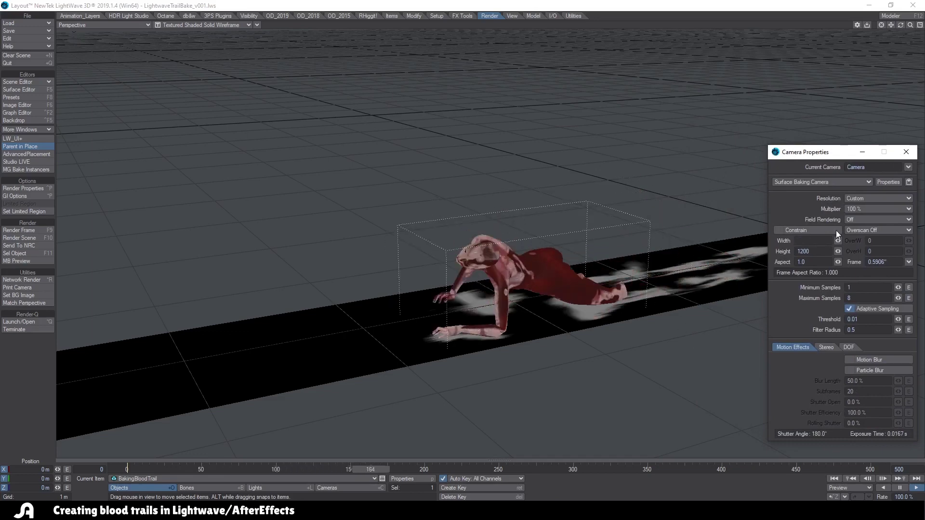
pyautogui.click(899, 488)
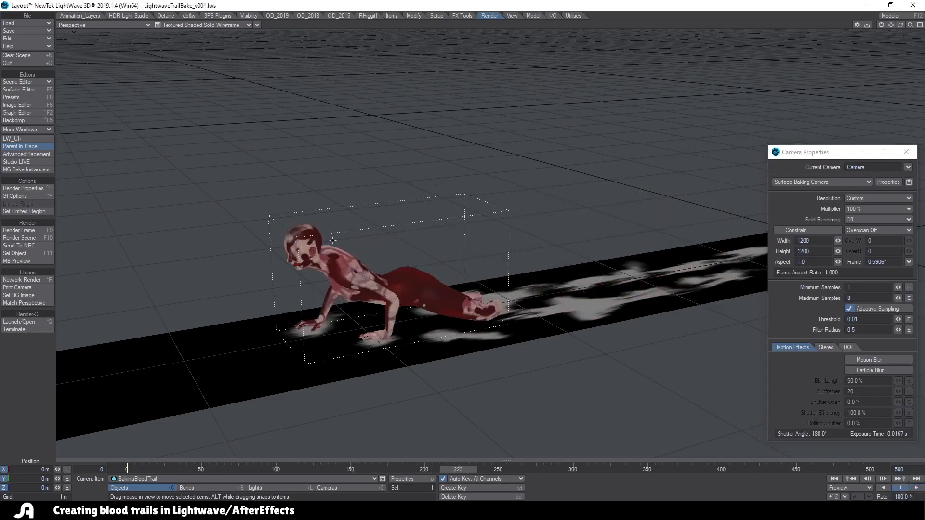
# - Copy the Default surface's Color texture layer and paste it into Transparency with Invert Layer enabled
pyautogui.click(33, 92)
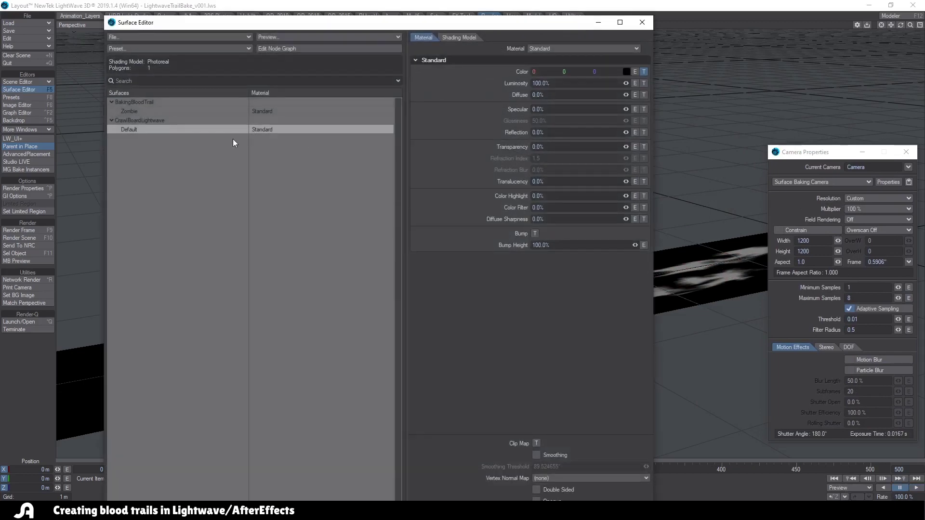
pyautogui.click(644, 71)
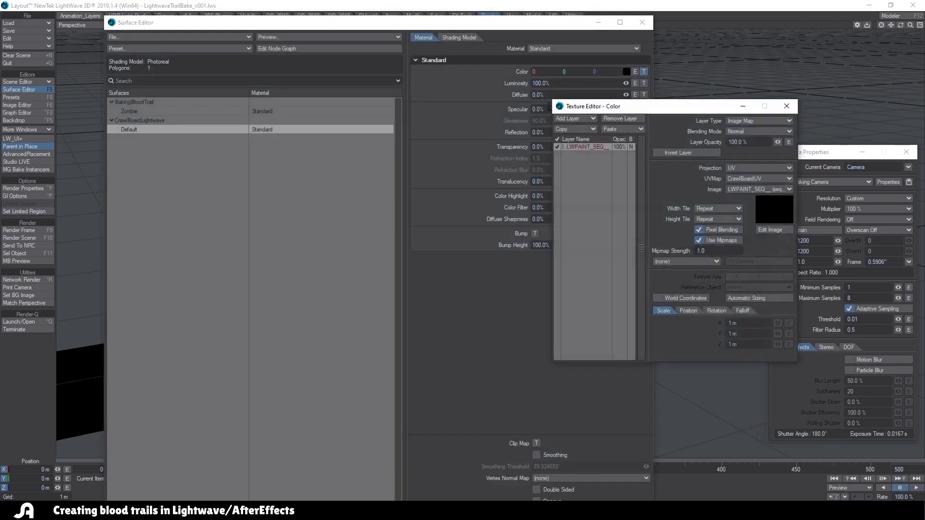
pyautogui.click(577, 130)
pyautogui.click(787, 106)
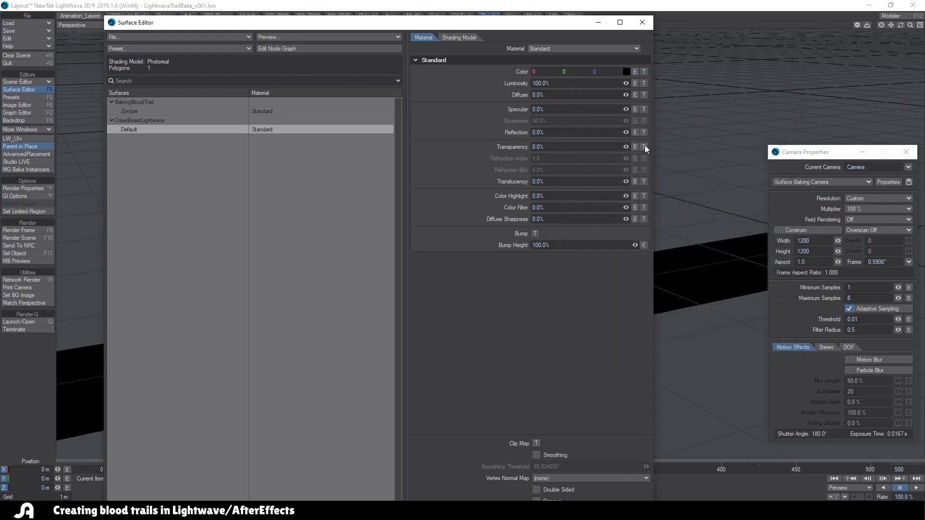
pyautogui.click(644, 147)
pyautogui.click(619, 129)
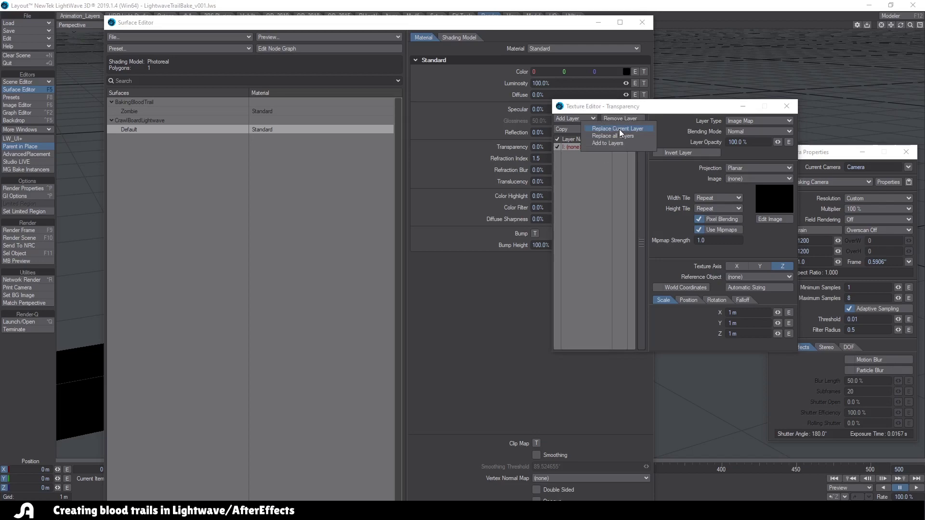
pyautogui.click(619, 131)
pyautogui.click(673, 152)
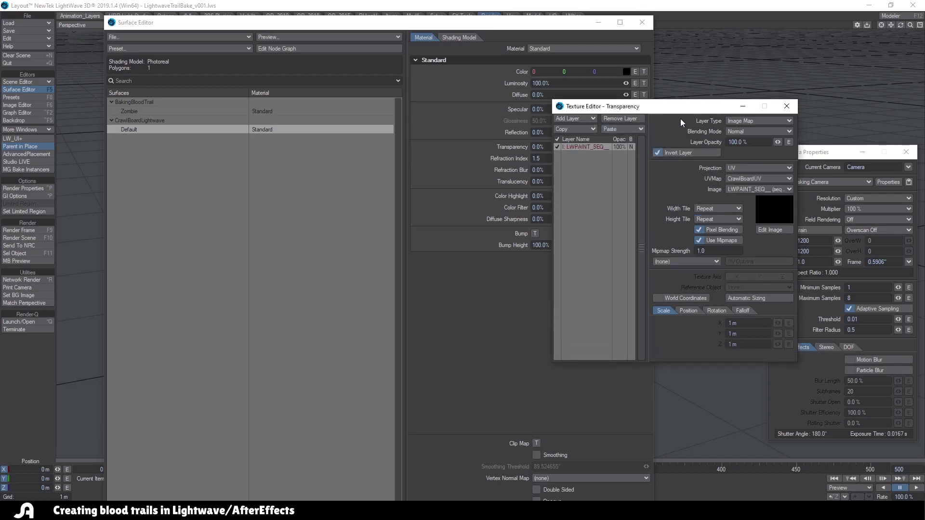
pyautogui.moveTo(681, 106); pyautogui.dragTo(877, 135)
pyautogui.moveTo(571, 28); pyautogui.dragTo(366, 65)
# - Set the surface colour to dark red 124, 0, 0 and close the surface editors
pyautogui.click(435, 108)
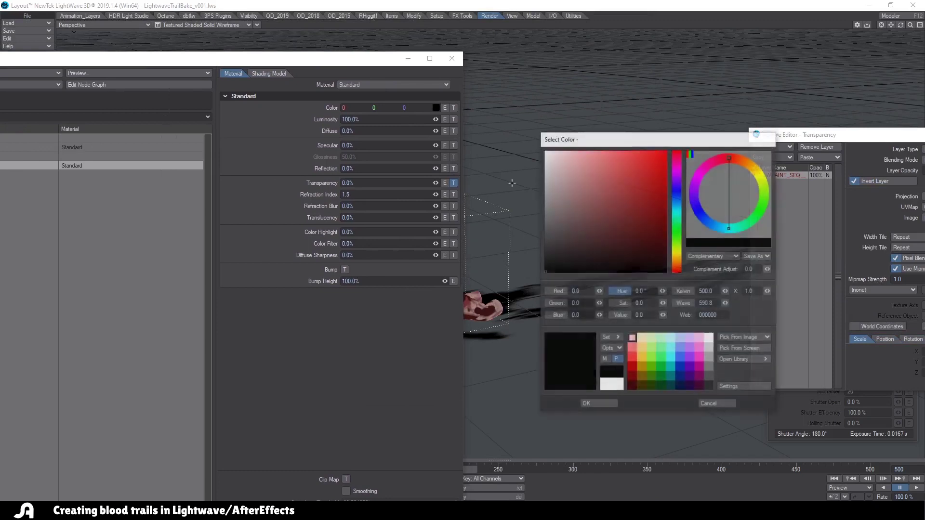
pyautogui.click(603, 404)
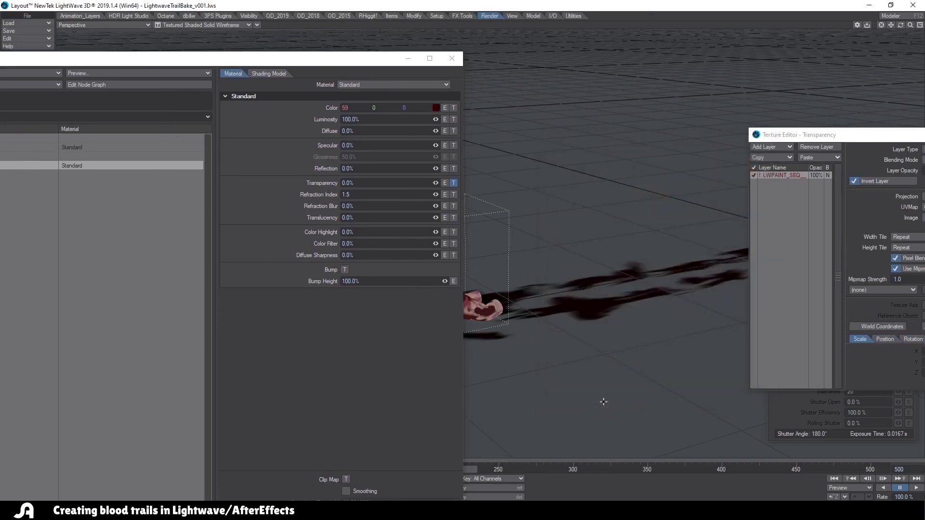
pyautogui.click(438, 108)
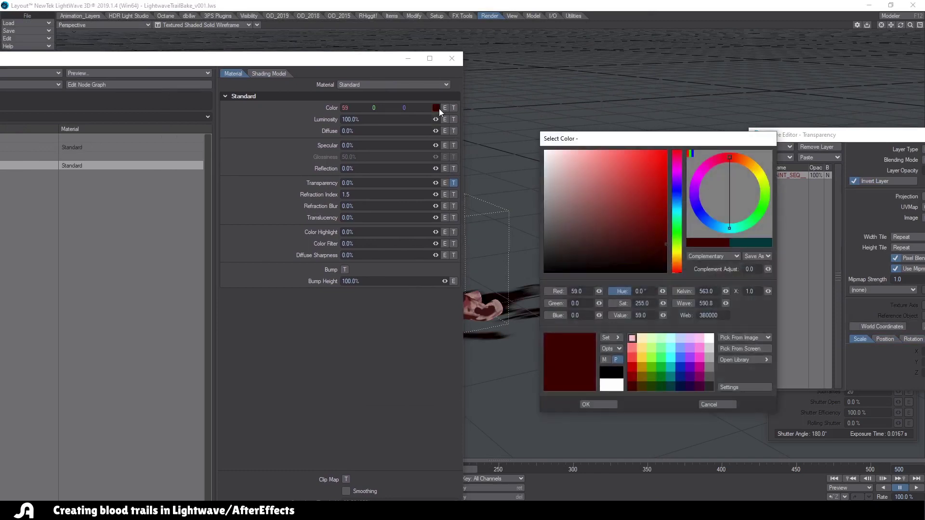
pyautogui.click(665, 219)
pyautogui.click(593, 404)
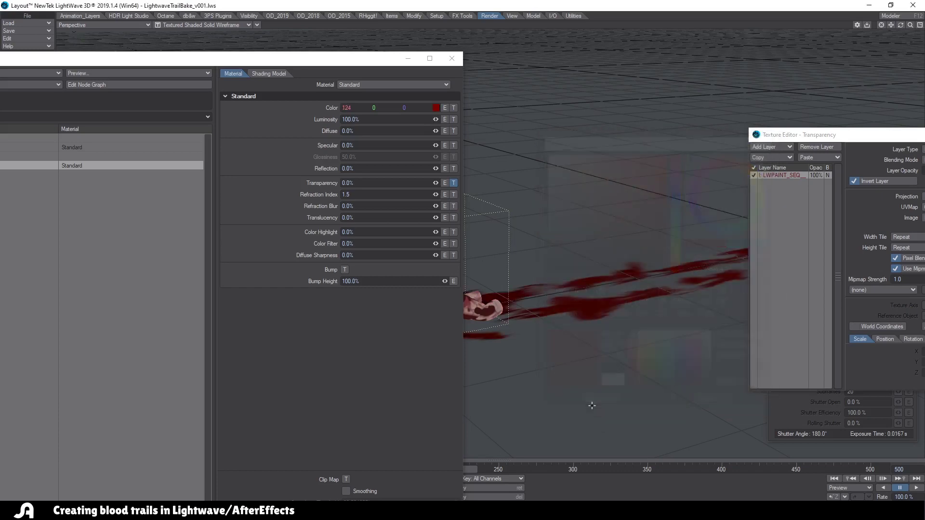
pyautogui.click(452, 59)
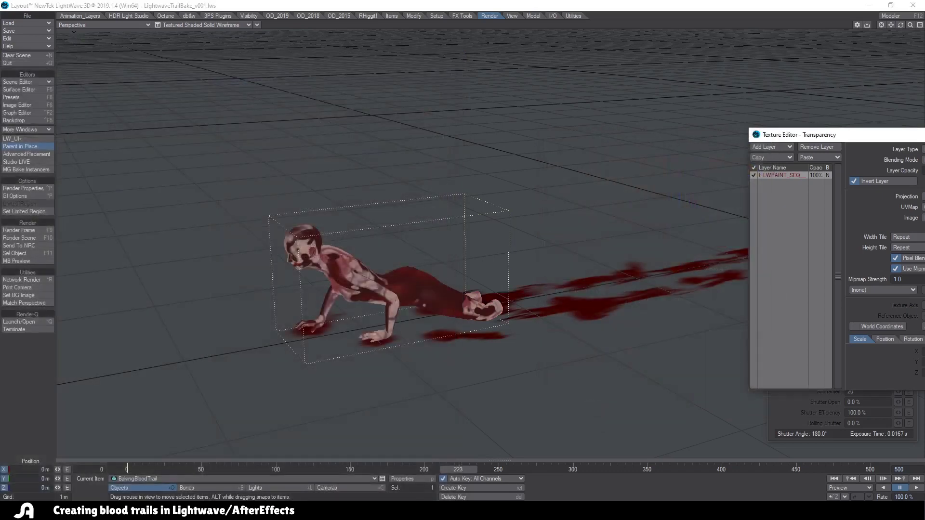
# - Close Camera Properties, switch to Lights, and play the crawl animation to watch the blood trail grow
pyautogui.click(906, 152)
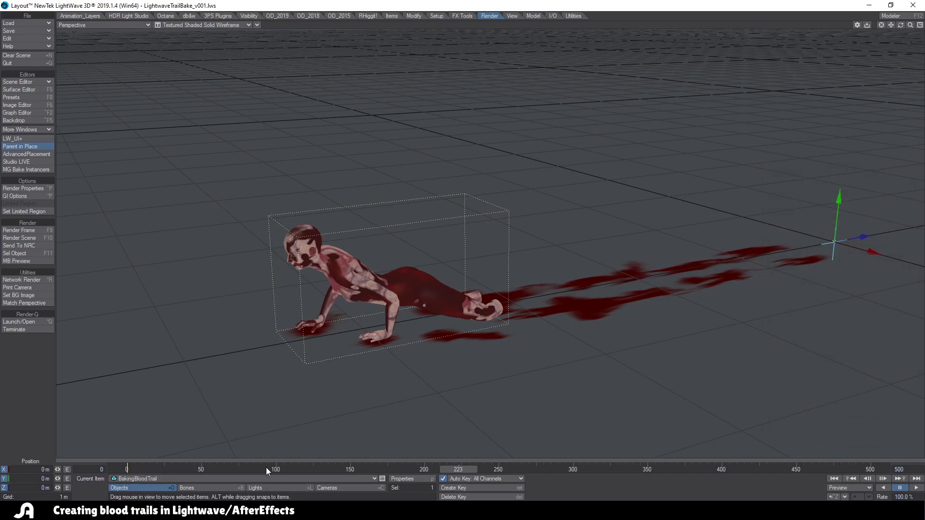
pyautogui.click(261, 488)
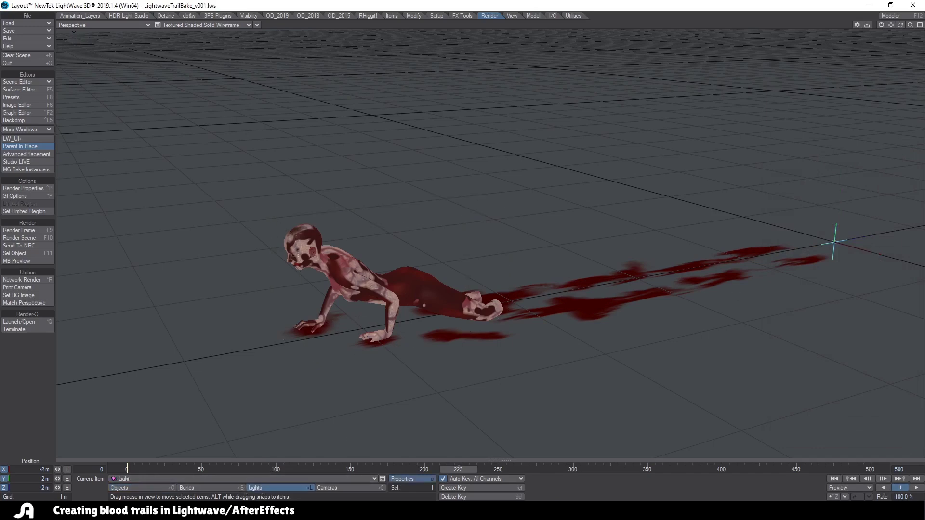
pyautogui.click(918, 489)
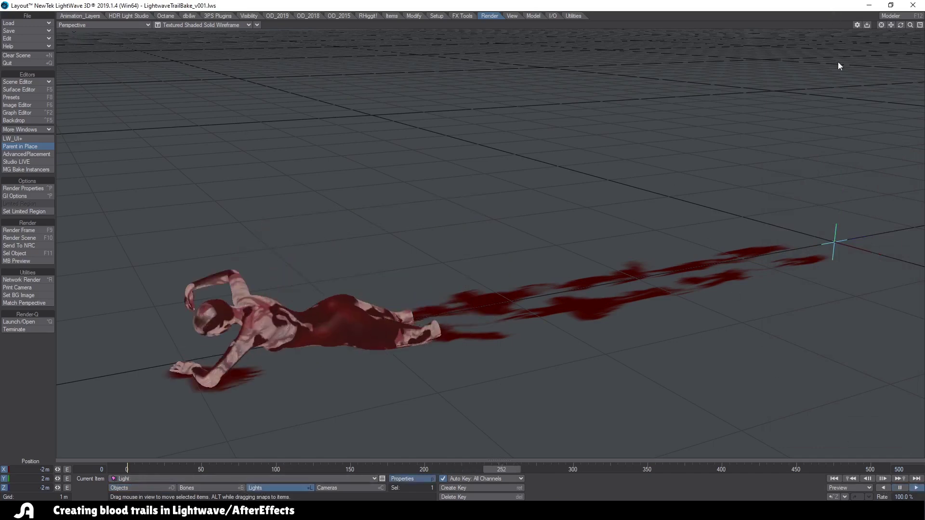